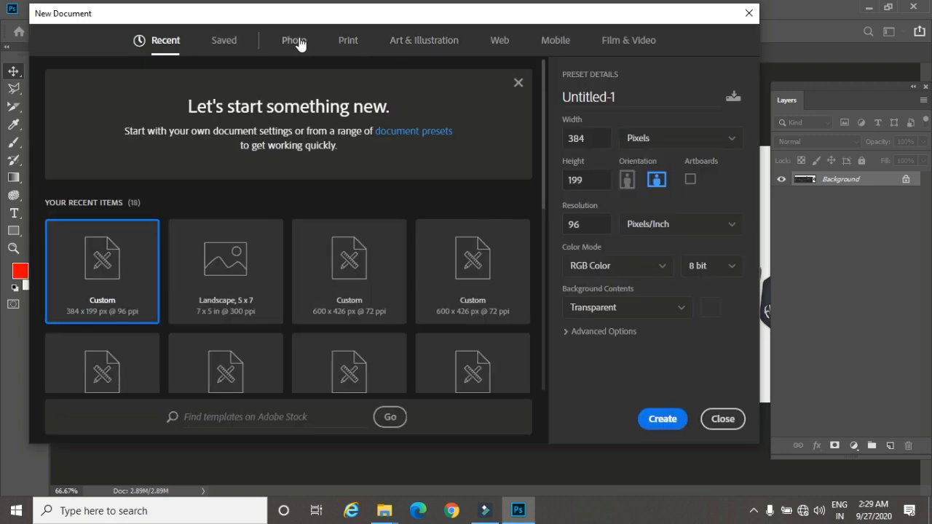
Create a new document from the Landscape, 5 x 7 photo preset at 300 ppi with a white background.
{"action": "left_click", "coordinate": [299, 45]}
{"action": "left_click", "coordinate": [484, 151]}
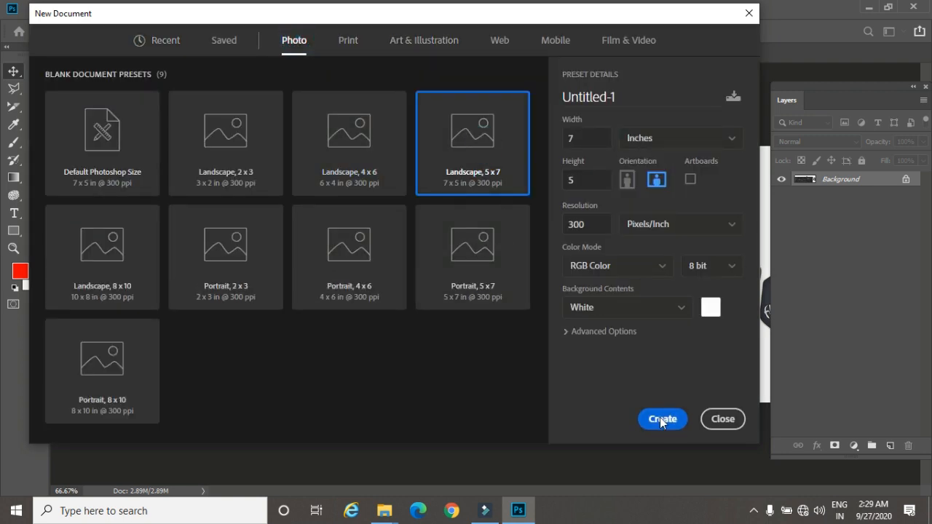
{"action": "left_click", "coordinate": [662, 419]}
Add red 48 pt horizontal text in the canvas's upper left with two first names and the word "art" on three separate lines.
{"action": "left_click", "coordinate": [14, 213]}
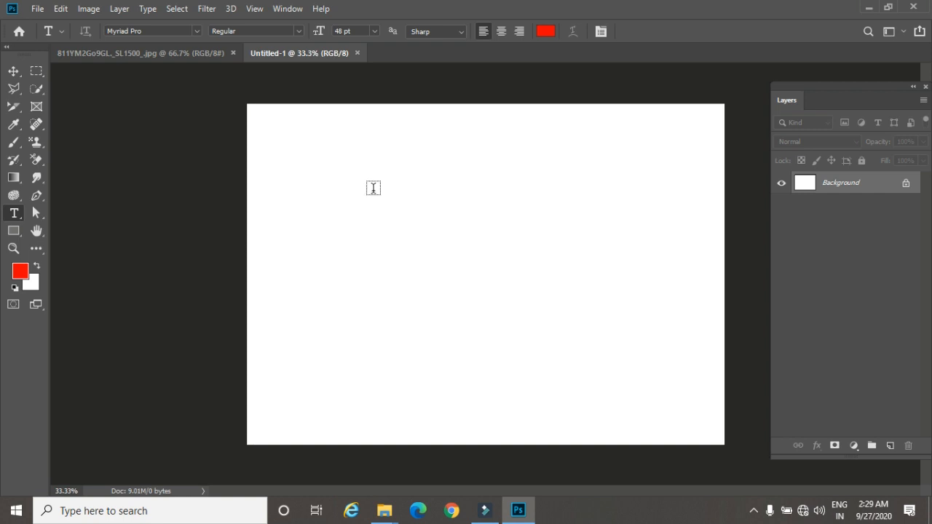
{"action": "left_click", "coordinate": [312, 182]}
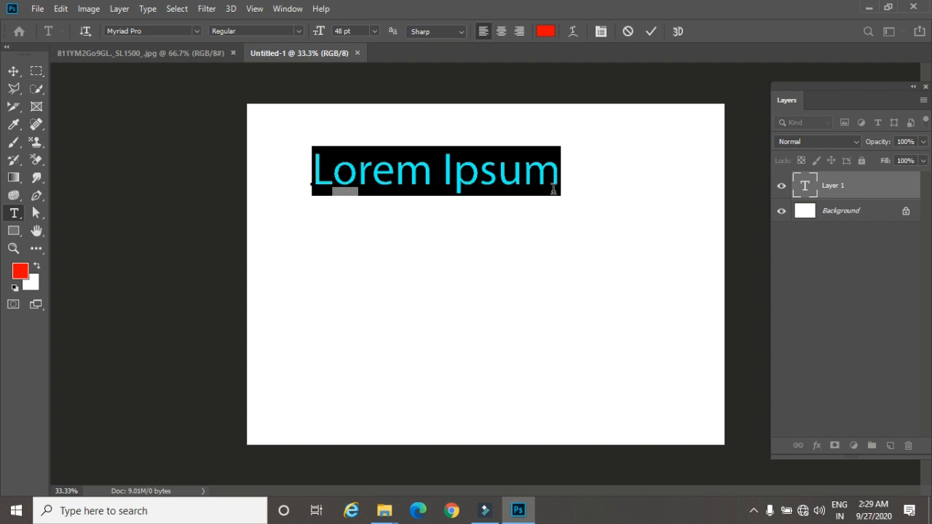
{"action": "key", "text": "BackSpace"}
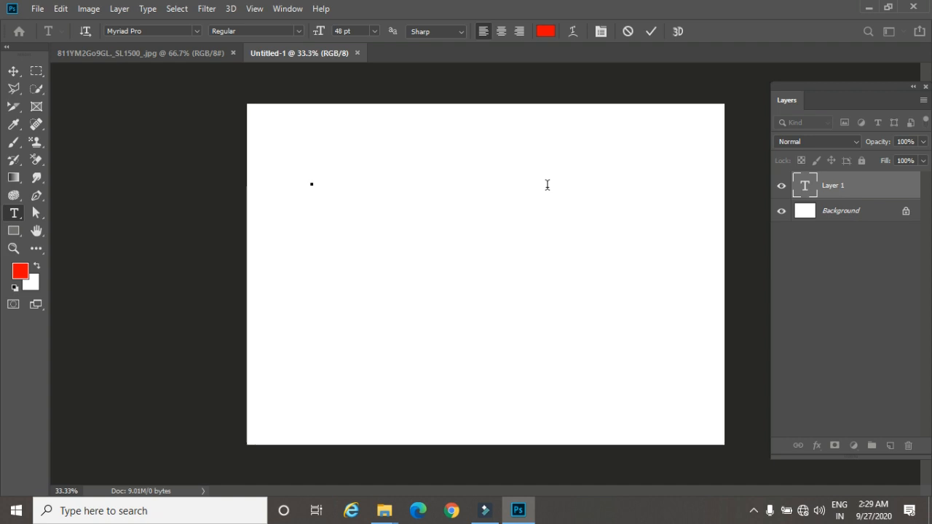
{"action": "type", "text": "anil\\"}
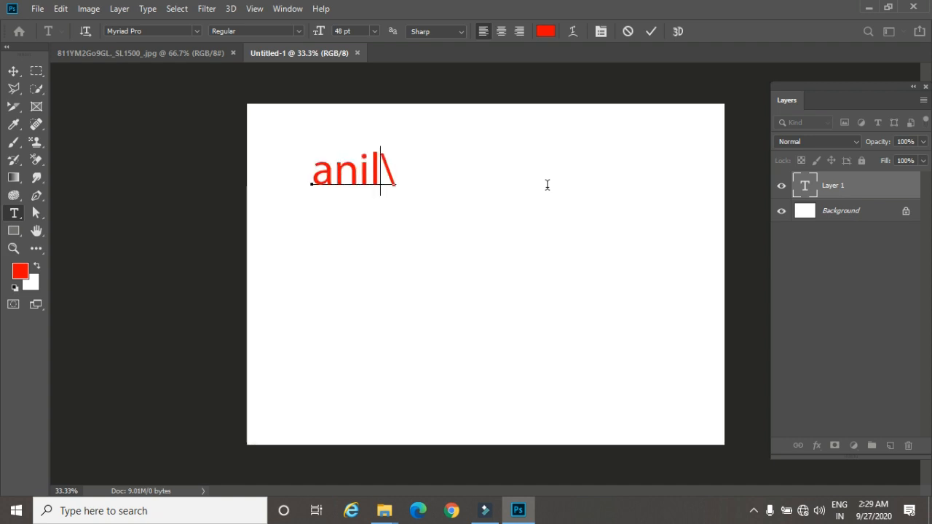
{"action": "key", "text": "BackSpace"}
{"action": "type", "text": "sumit"}
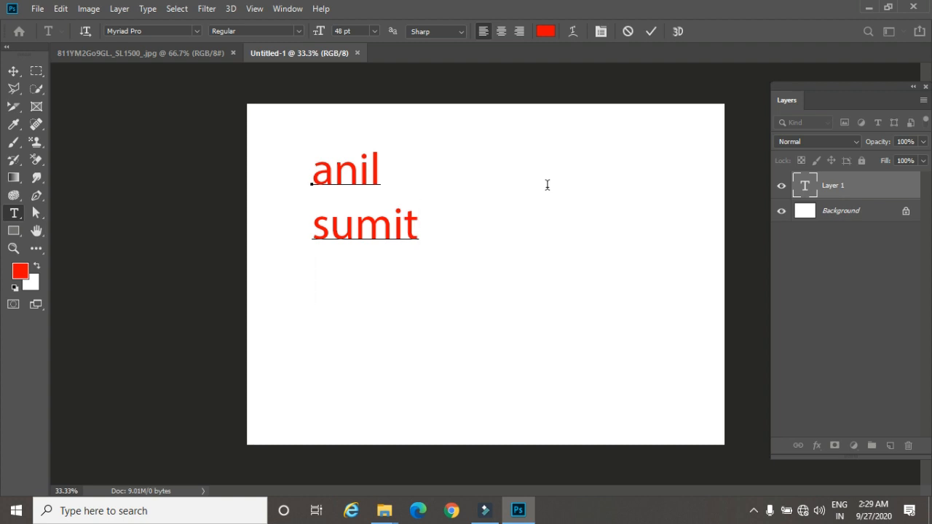
{"action": "type", "text": "arti"}
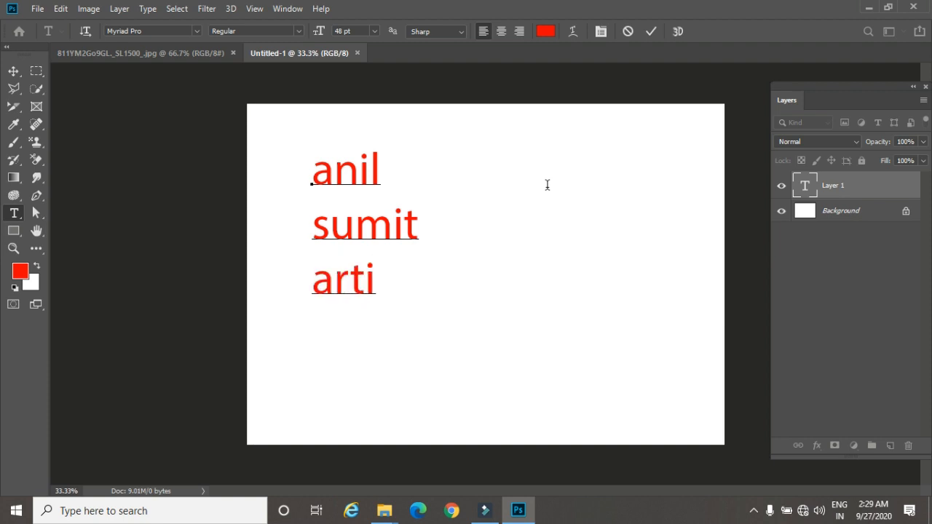
{"action": "key", "text": "BackSpace"}
{"action": "key", "text": "BackSpace"}
{"action": "type", "text": "t"}
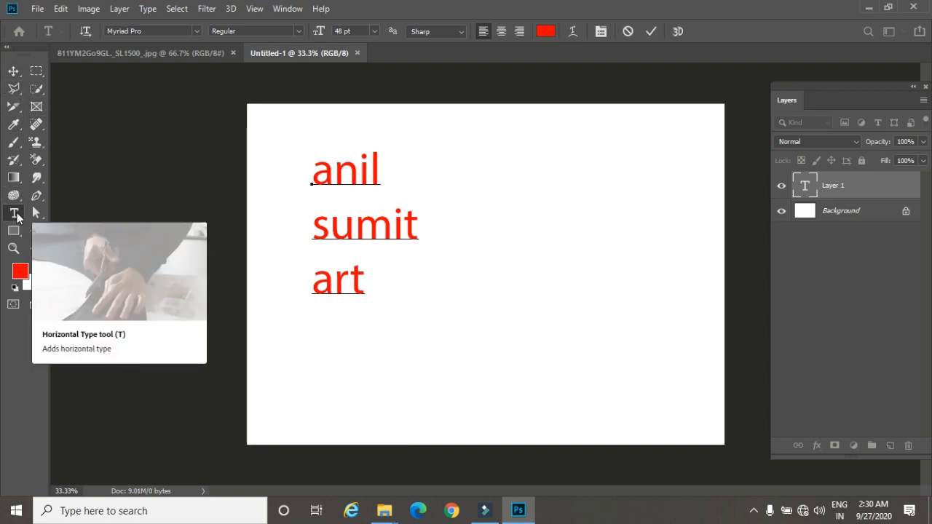
Commit the three-line text and set its font style to Bold.
{"action": "left_click", "coordinate": [147, 33]}
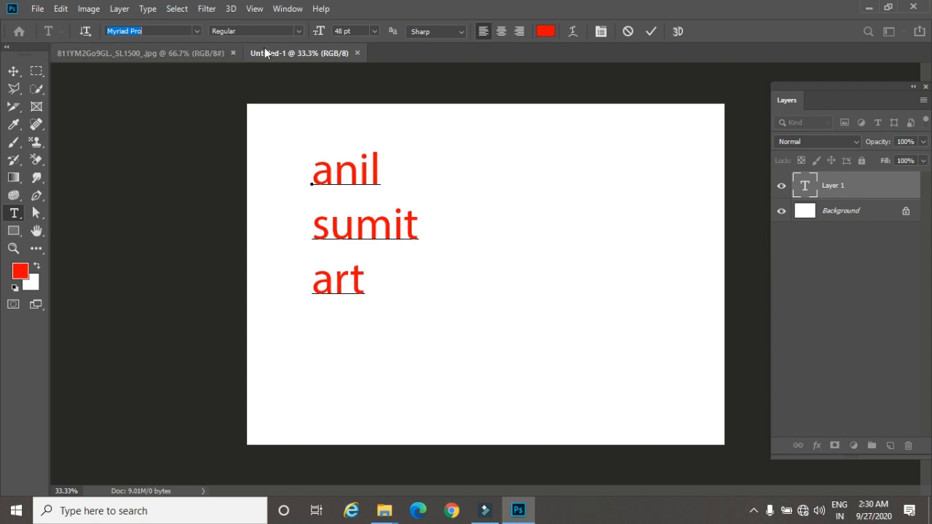
{"action": "left_click", "coordinate": [297, 29]}
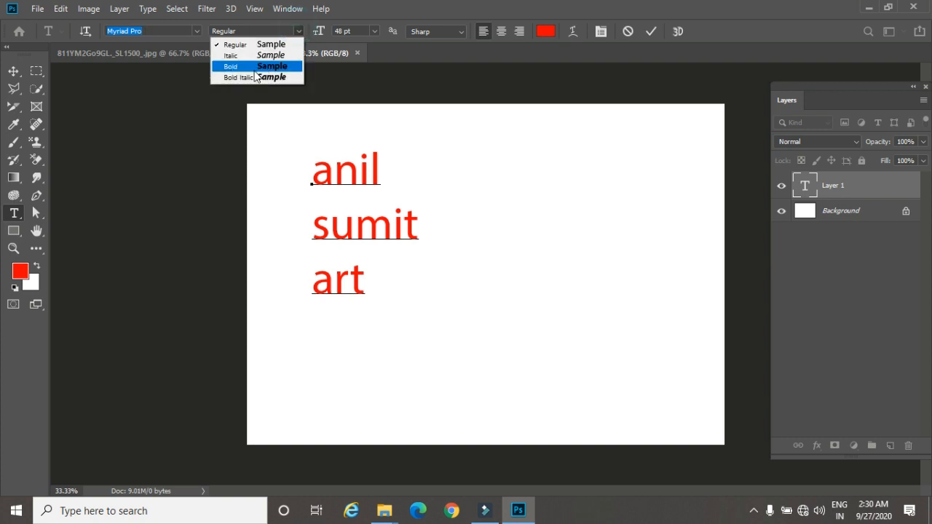
{"action": "left_click", "coordinate": [255, 71]}
{"action": "left_click", "coordinate": [16, 71]}
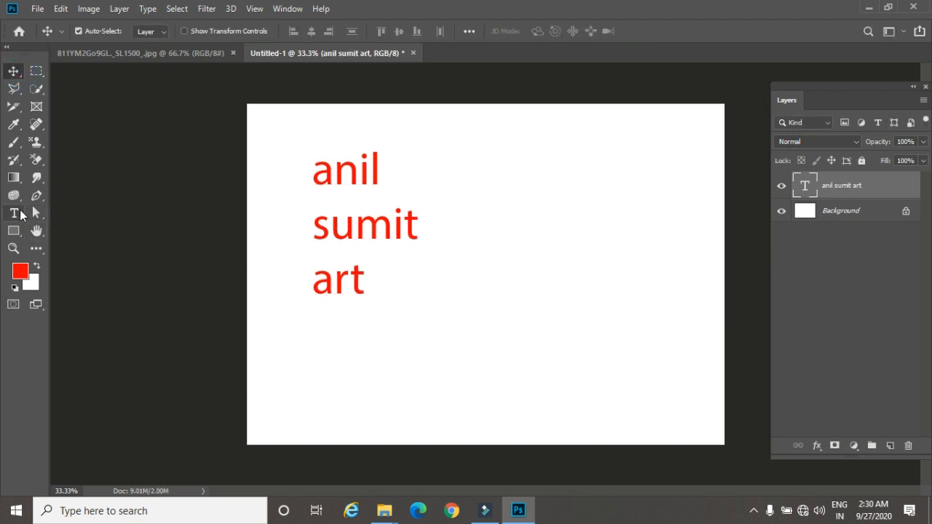
{"action": "left_click", "coordinate": [14, 214]}
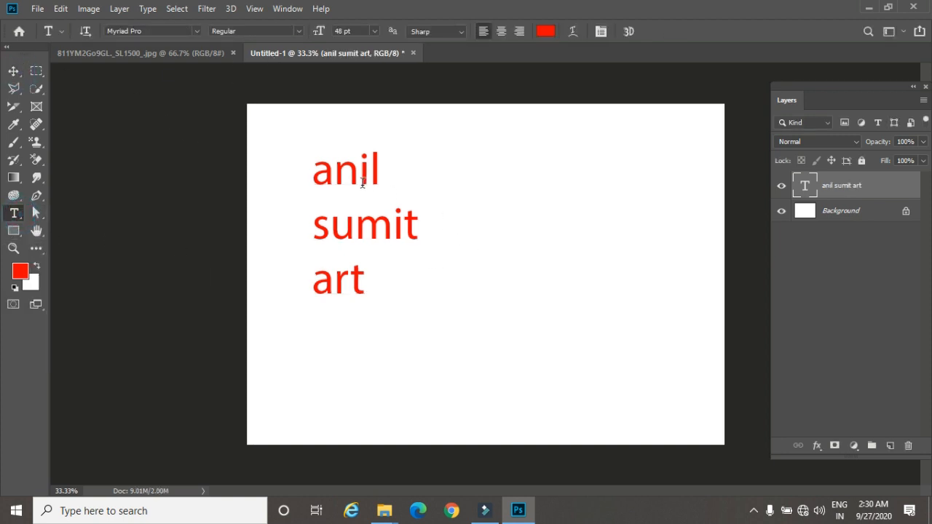
{"action": "left_click", "coordinate": [303, 29]}
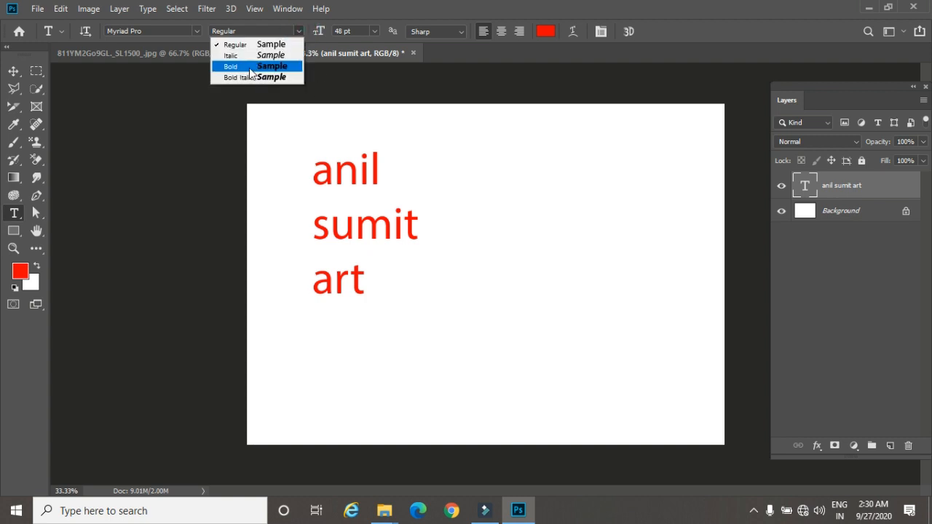
{"action": "left_click", "coordinate": [248, 64]}
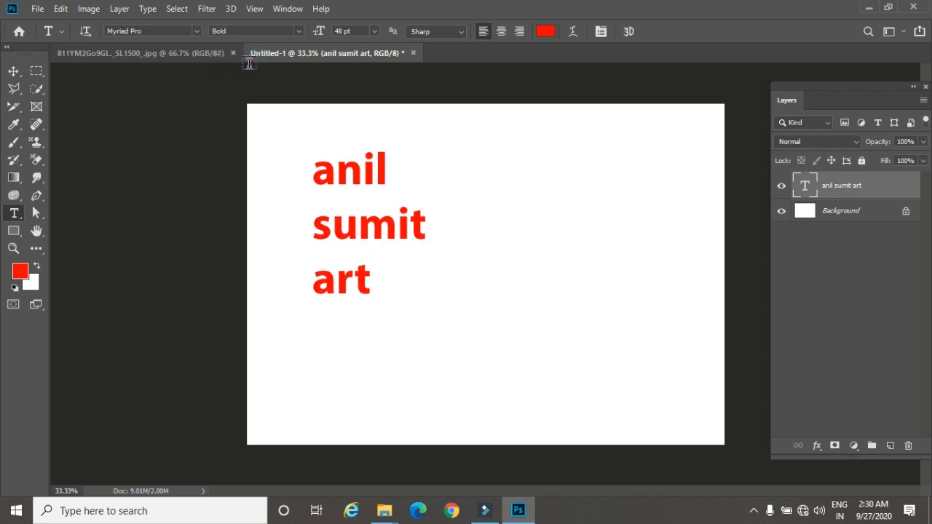
Apply the Bold Italic style to the whole text layer and restore it to Regular.
{"action": "left_click", "coordinate": [368, 279]}
{"action": "left_click_drag", "start_coordinate": [372, 282], "coordinate": [281, 170]}
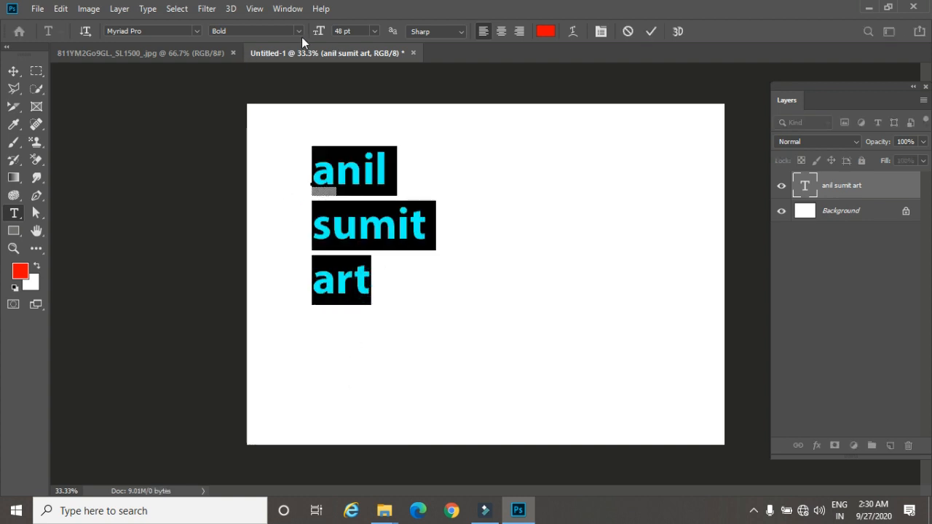
{"action": "left_click", "coordinate": [15, 73]}
{"action": "left_click", "coordinate": [13, 213]}
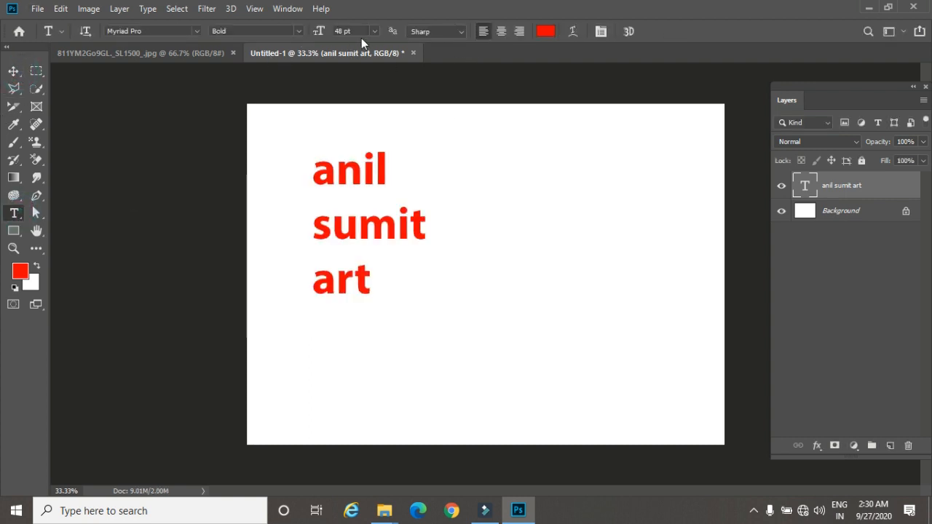
{"action": "left_click", "coordinate": [299, 30]}
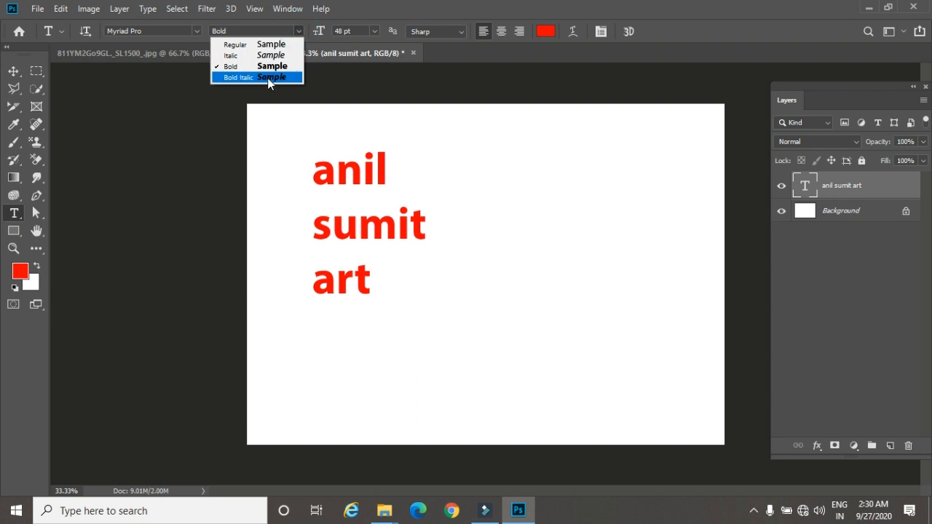
{"action": "left_click", "coordinate": [268, 78]}
{"action": "left_click", "coordinate": [295, 31]}
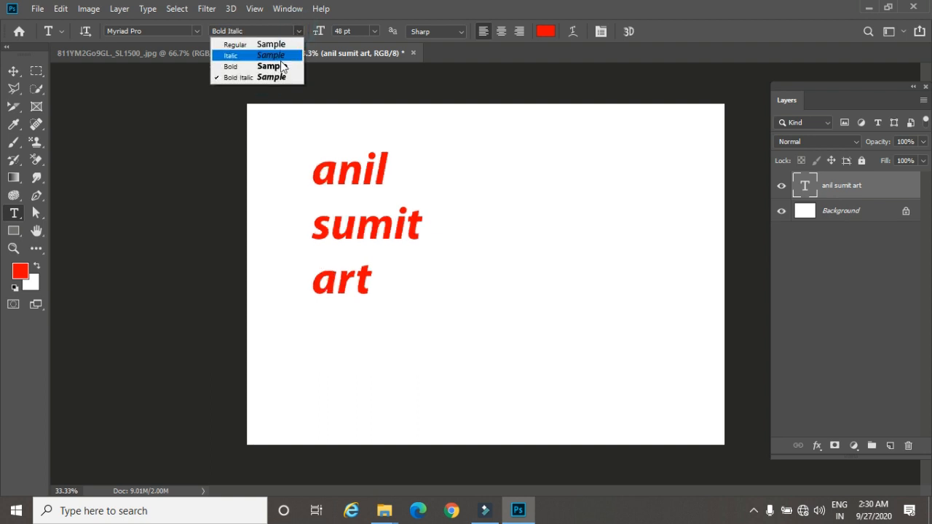
{"action": "left_click", "coordinate": [282, 46]}
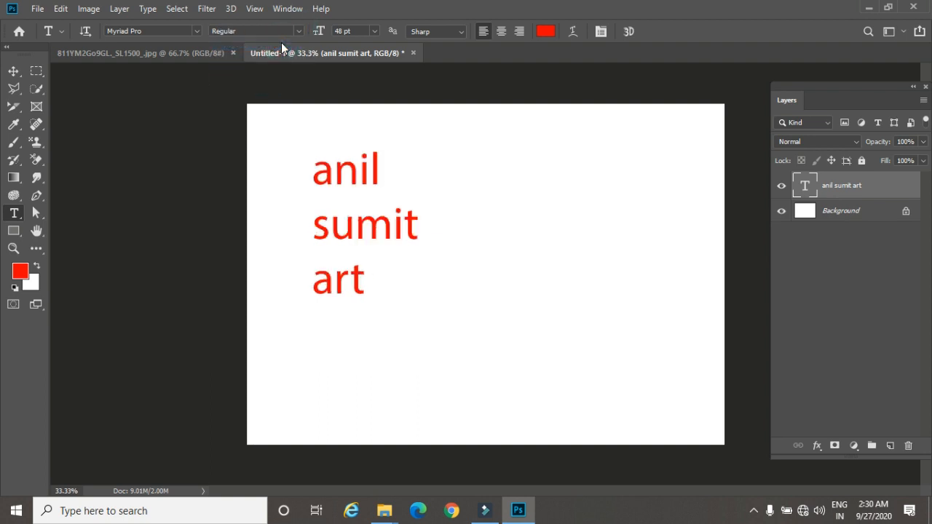
Set the text layer's font size first to 72 pt and finally to 80 pt.
{"action": "left_click", "coordinate": [374, 30]}
{"action": "left_click", "coordinate": [358, 205]}
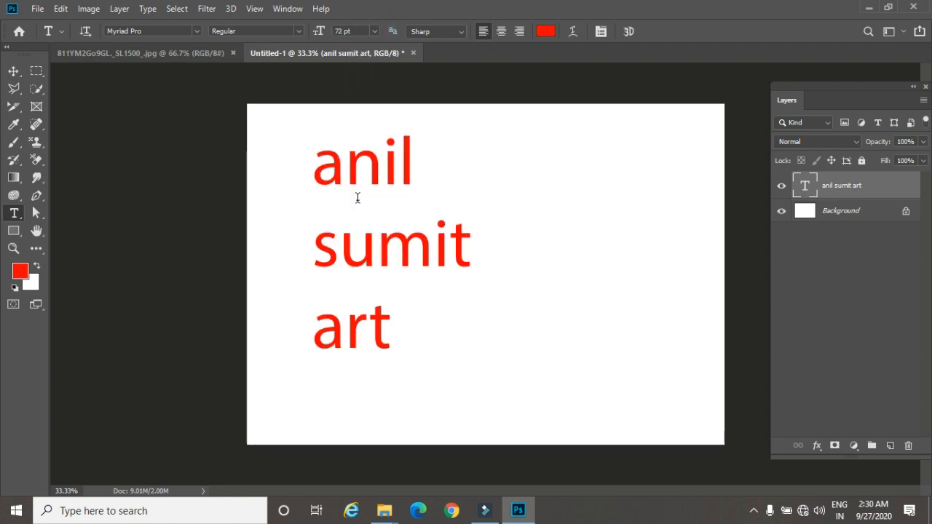
{"action": "left_click_drag", "start_coordinate": [355, 30], "coordinate": [331, 31]}
{"action": "type", "text": "80"}
{"action": "key", "text": "Return"}
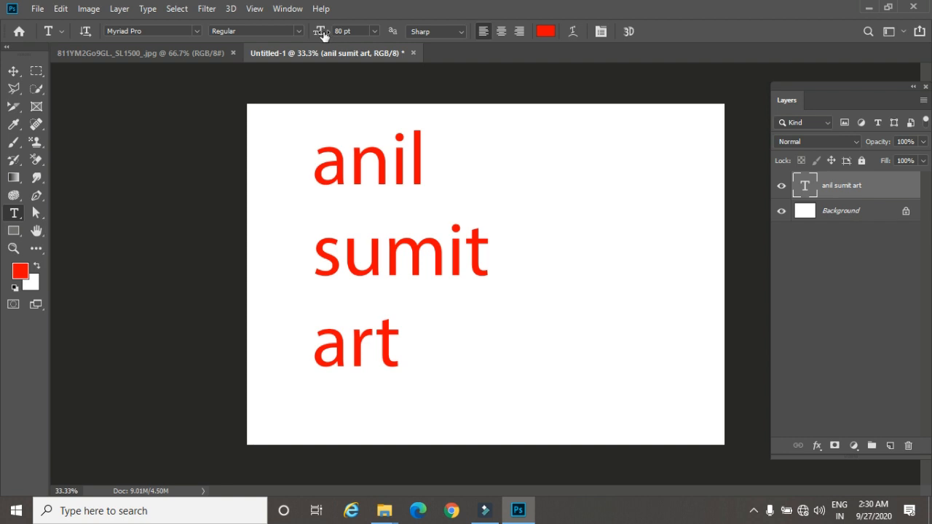
{"action": "left_click", "coordinate": [375, 31]}
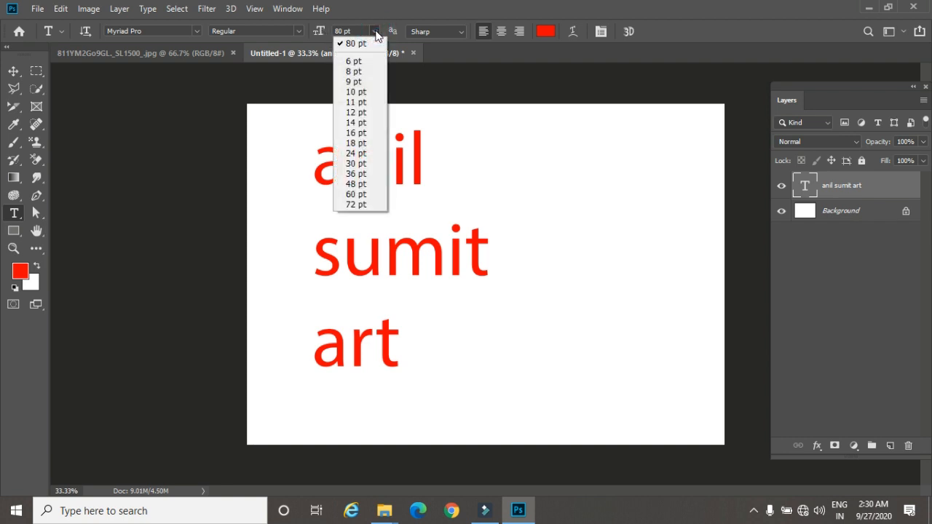
{"action": "left_click", "coordinate": [375, 31]}
{"action": "left_click", "coordinate": [348, 31]}
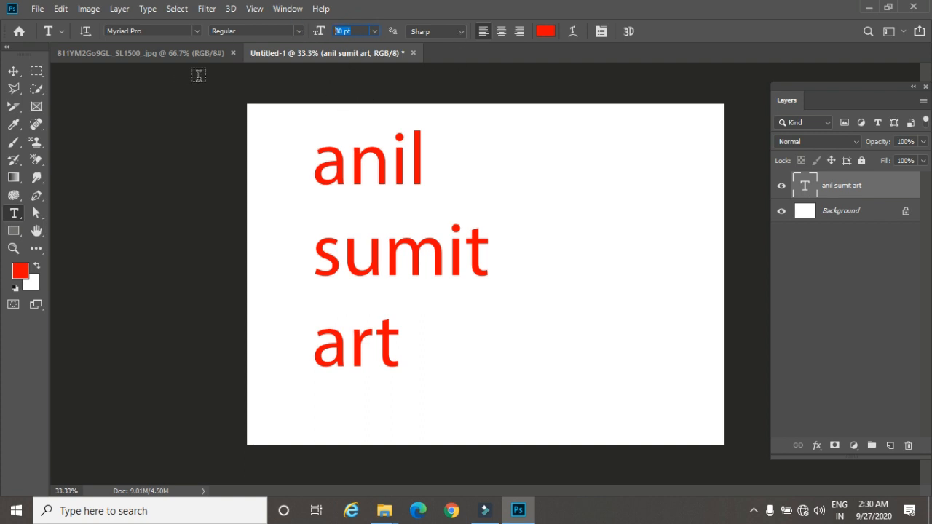
Preview the Niagara Engraved and Niagara Solid fonts on the text and settle on Myriad Variable Concept.
{"action": "left_click", "coordinate": [189, 30]}
{"action": "key", "text": "Down"}
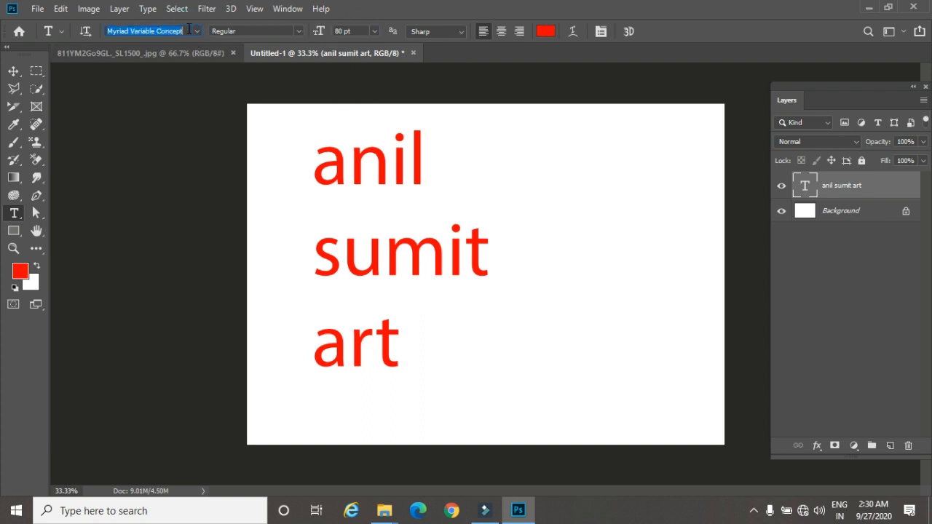
{"action": "key", "text": "Down"}
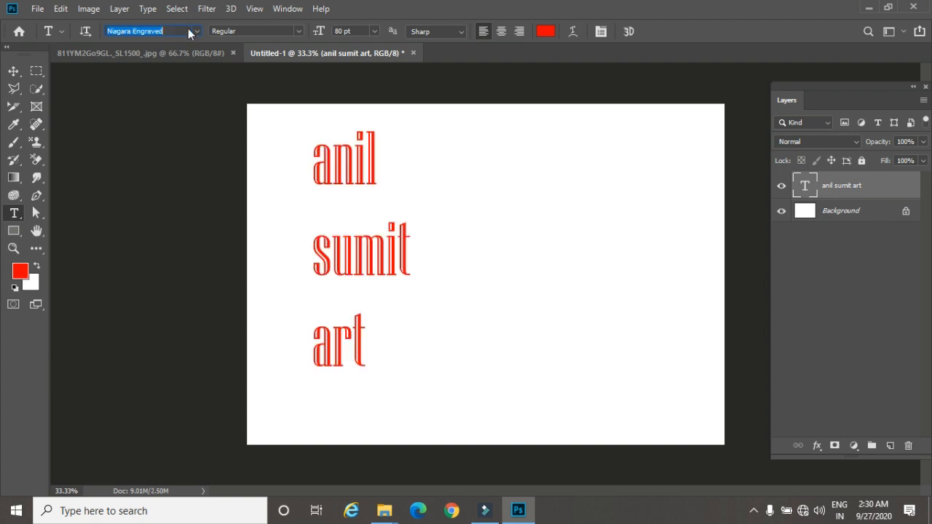
{"action": "key", "text": "Down"}
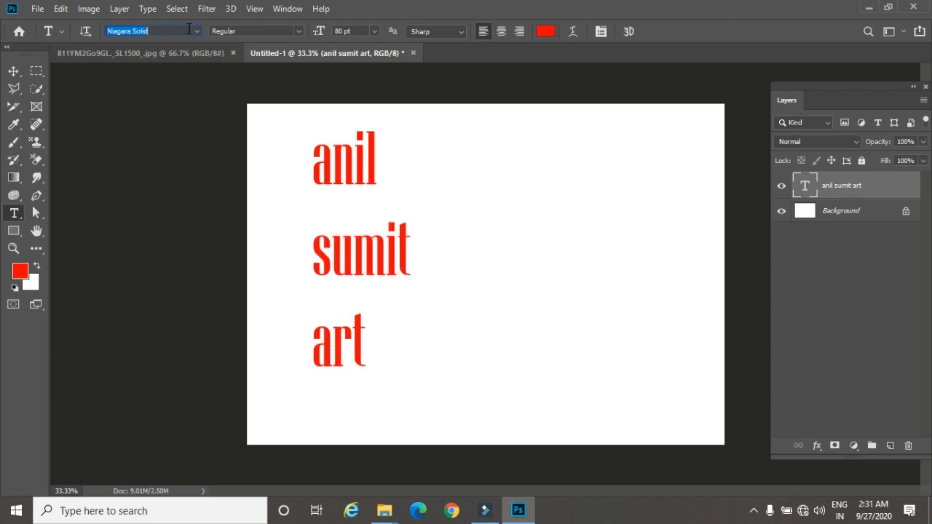
{"action": "key", "text": "Up"}
{"action": "key", "text": "Up"}
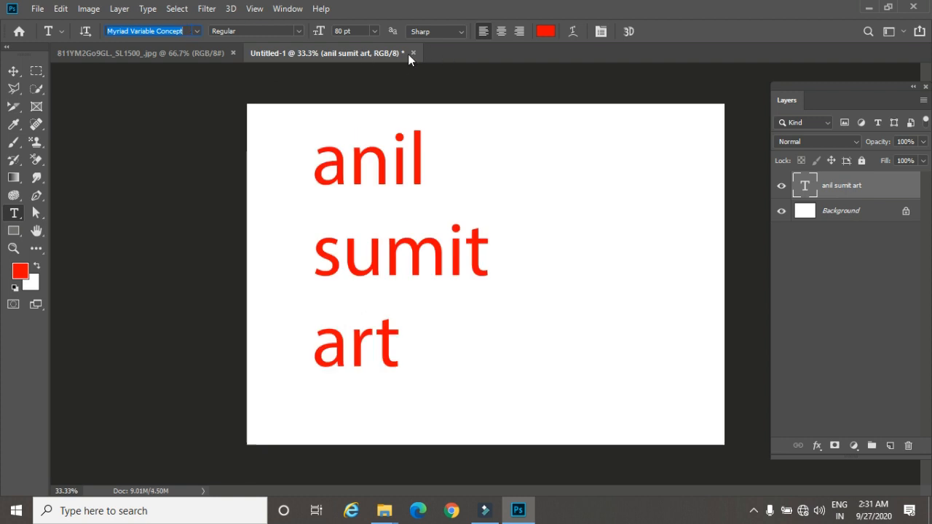
Set the text's anti-aliasing method to None and collapse the type layer properties.
{"action": "left_click", "coordinate": [463, 30]}
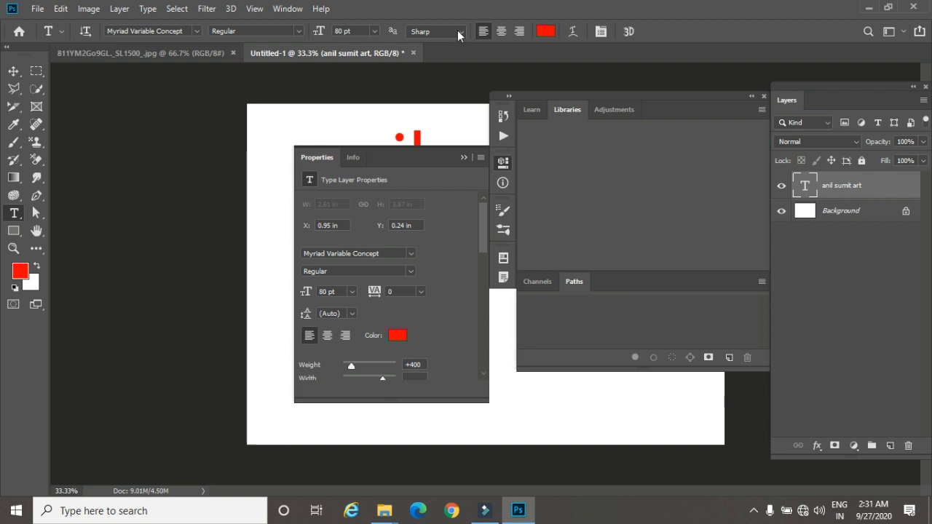
{"action": "left_click", "coordinate": [458, 31]}
{"action": "left_click", "coordinate": [447, 43]}
{"action": "left_click", "coordinate": [464, 157]}
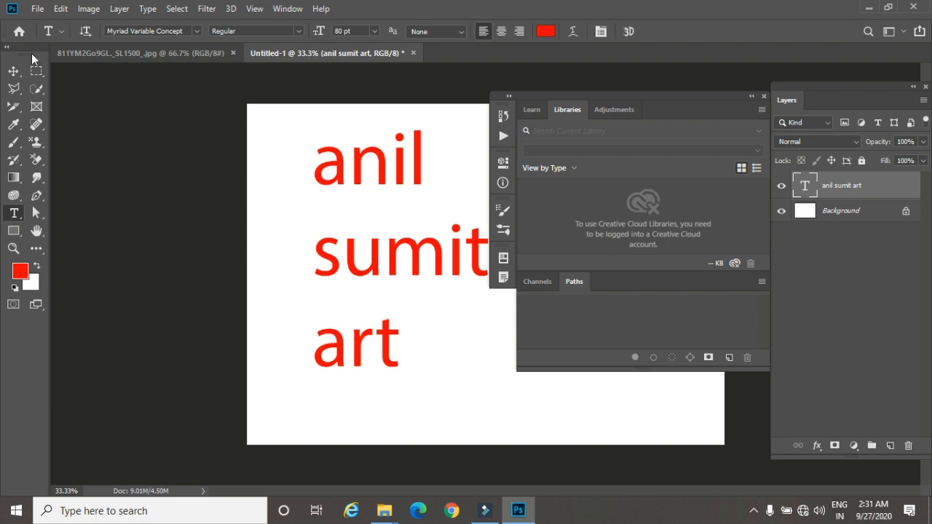
Examine the letter edges of the text's first and second lines at 100% zoom.
{"action": "left_click", "coordinate": [13, 71]}
{"action": "left_click_drag", "start_coordinate": [333, 240], "coordinate": [331, 236]}
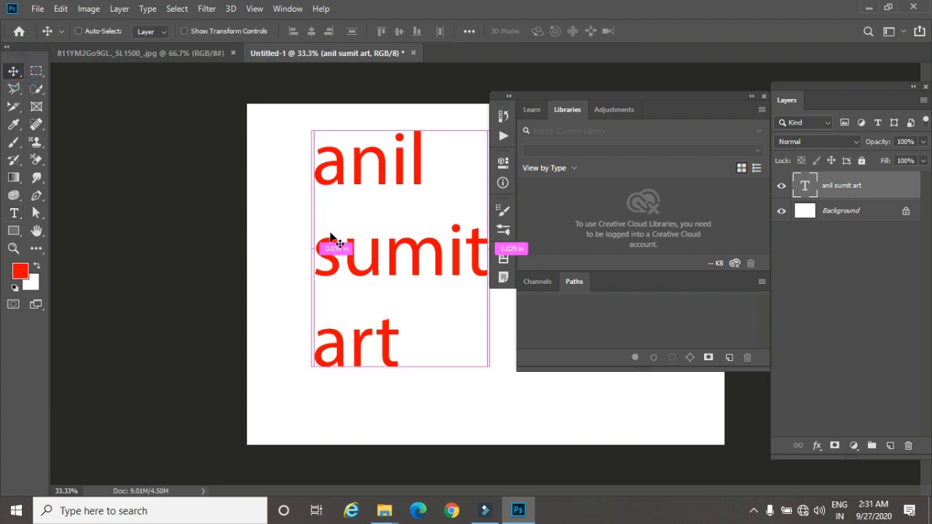
{"action": "key", "text": "ctrl+plus"}
{"action": "key", "text": "ctrl+plus"}
{"action": "key", "text": "ctrl+plus"}
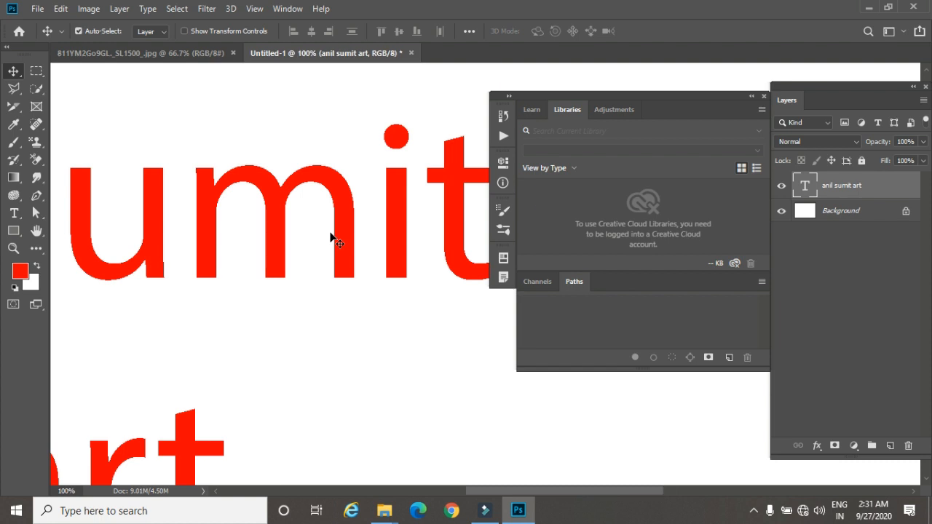
{"action": "key", "text": "space"}
{"action": "left_click_drag", "start_coordinate": [259, 142], "coordinate": [269, 350]}
{"action": "left_click_drag", "start_coordinate": [257, 103], "coordinate": [330, 233]}
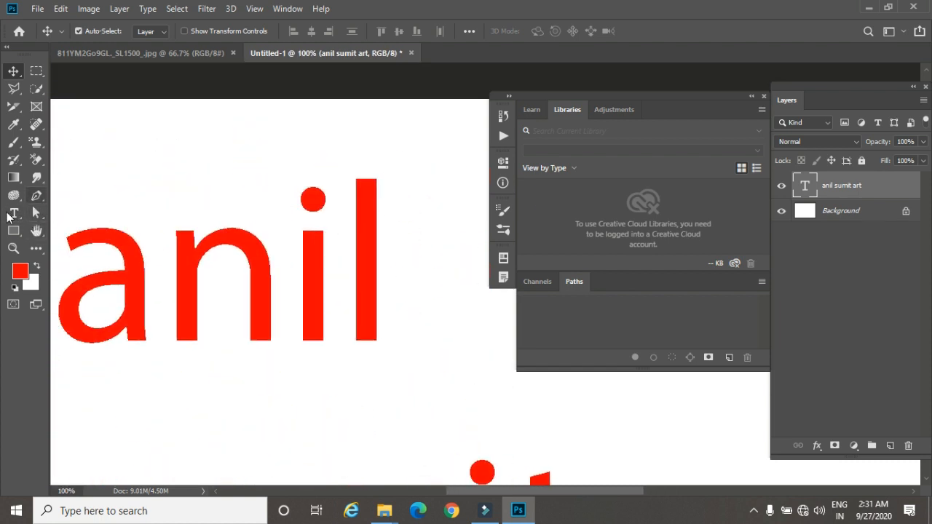
Change the text layer's font to Arial.
{"action": "left_click", "coordinate": [13, 213]}
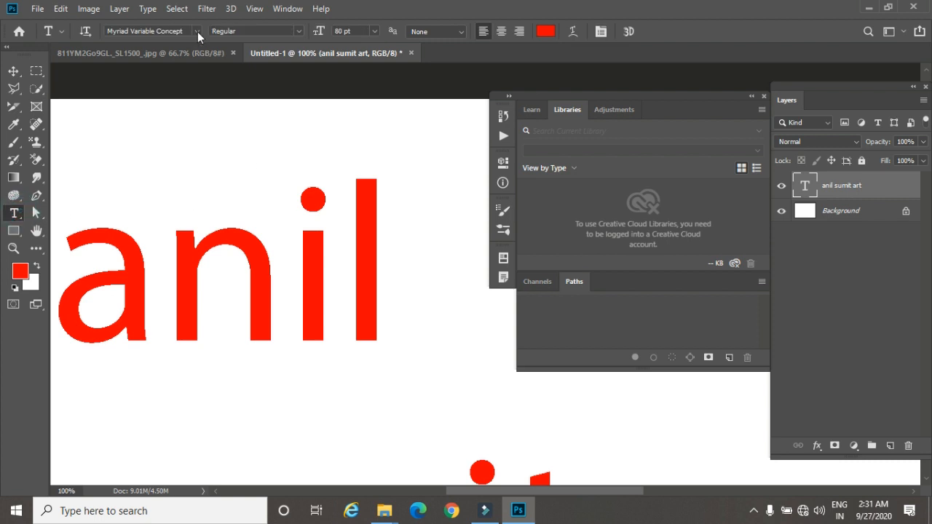
{"action": "left_click", "coordinate": [197, 31]}
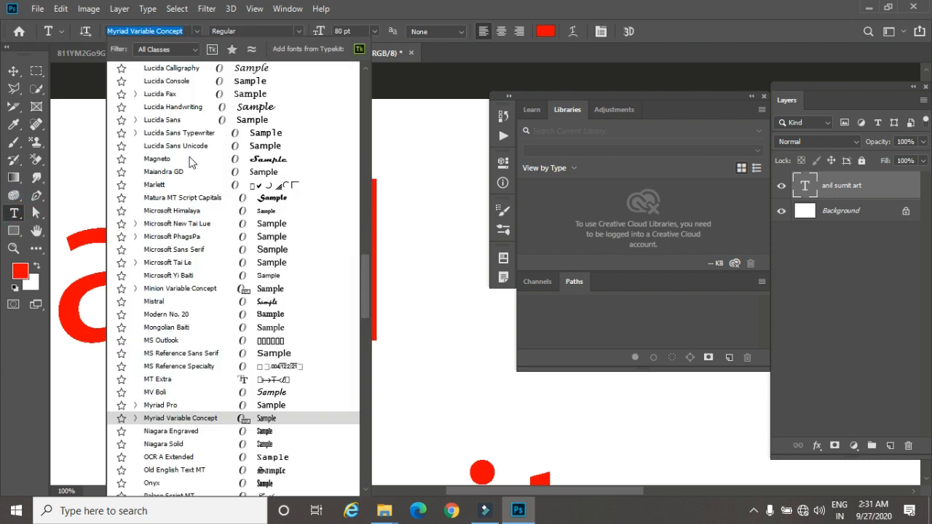
{"action": "scroll", "coordinate": [190, 160], "scroll_direction": "up", "scroll_amount": 6}
{"action": "scroll", "coordinate": [189, 150], "scroll_direction": "up", "scroll_amount": 8}
{"action": "scroll", "coordinate": [191, 147], "scroll_direction": "up", "scroll_amount": 6}
{"action": "scroll", "coordinate": [189, 146], "scroll_direction": "up", "scroll_amount": 6}
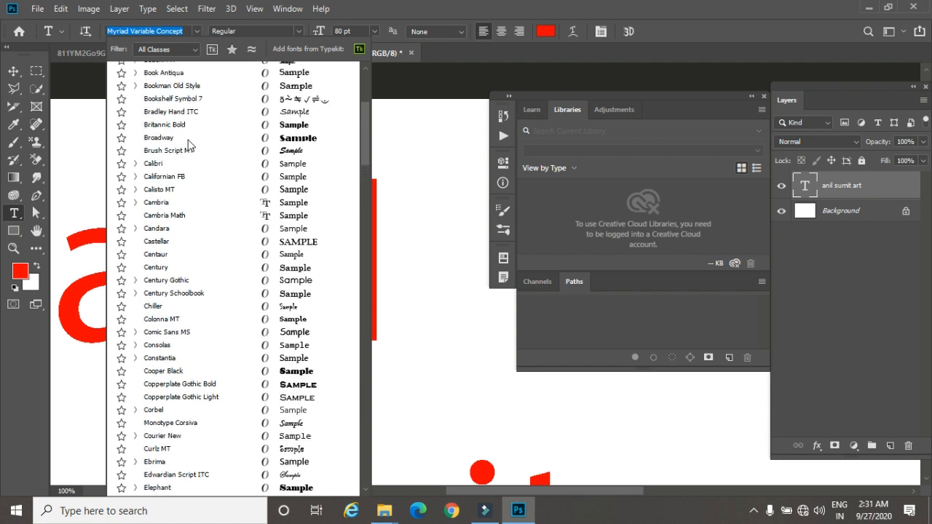
{"action": "scroll", "coordinate": [189, 145], "scroll_direction": "up", "scroll_amount": 4}
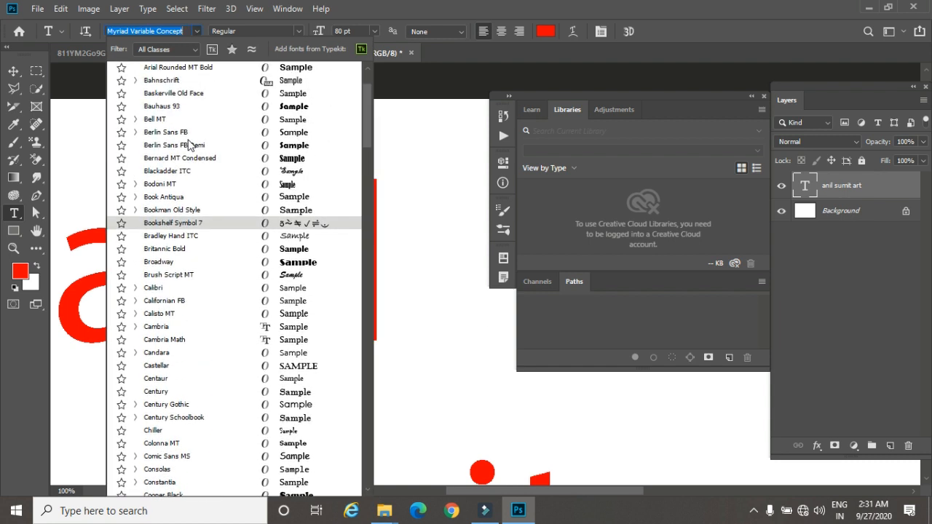
{"action": "scroll", "coordinate": [188, 144], "scroll_direction": "up", "scroll_amount": 2}
{"action": "scroll", "coordinate": [150, 148], "scroll_direction": "up", "scroll_amount": 2}
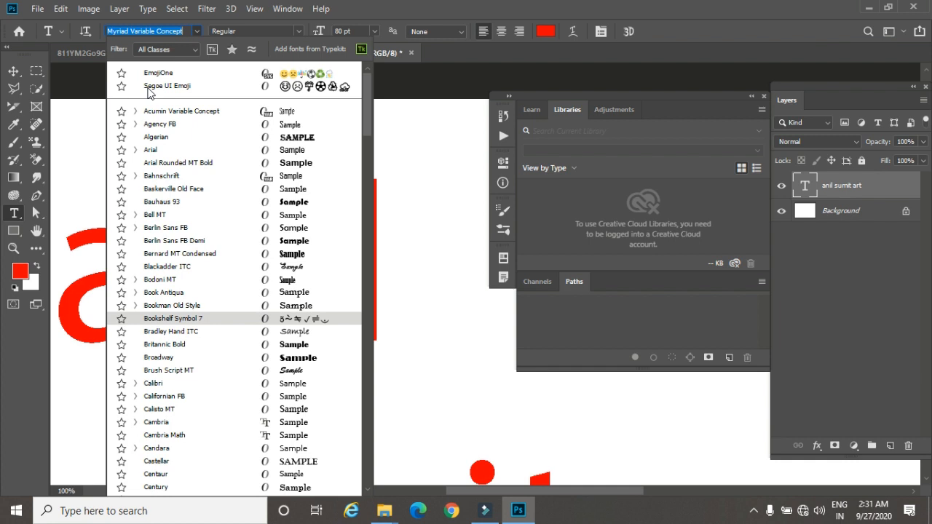
{"action": "left_click", "coordinate": [150, 151]}
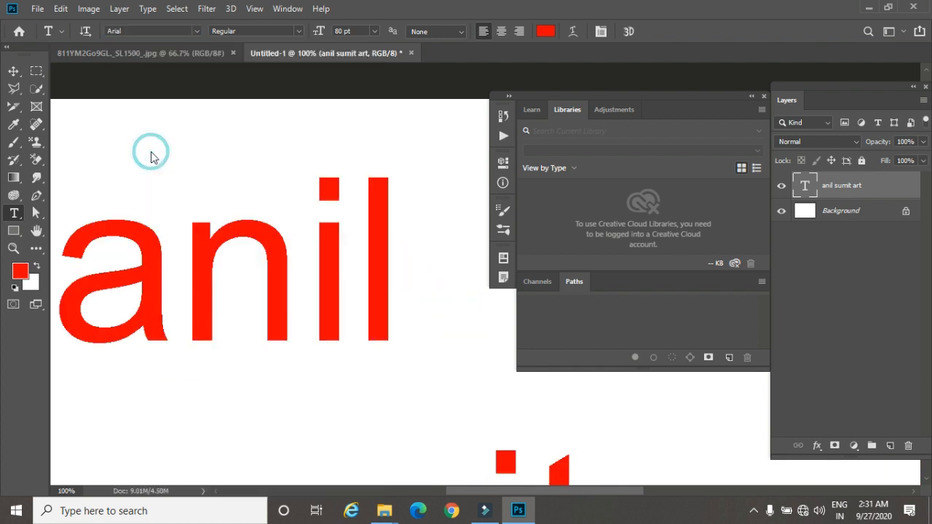
{"action": "left_click", "coordinate": [13, 72]}
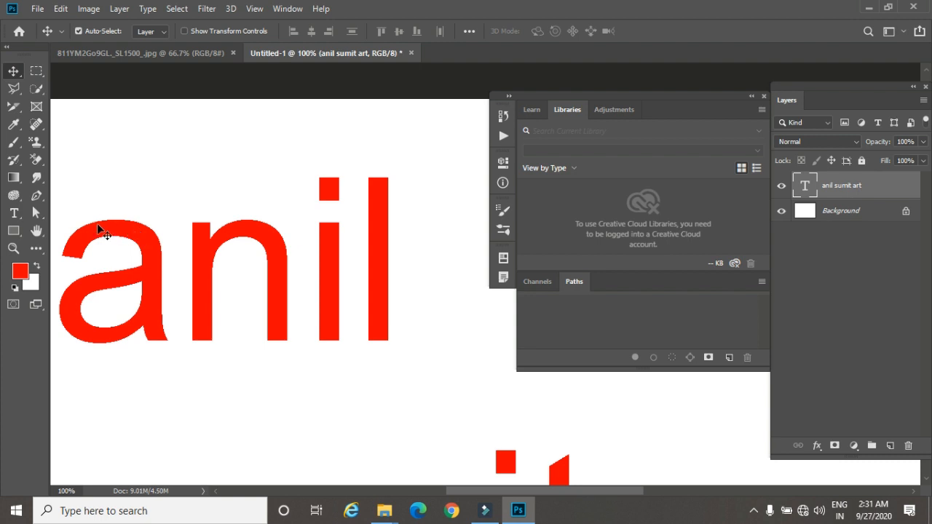
Set the text's anti-aliasing method first to Sharp, then to Crisp and finally to Windows LCD.
{"action": "left_click", "coordinate": [14, 214]}
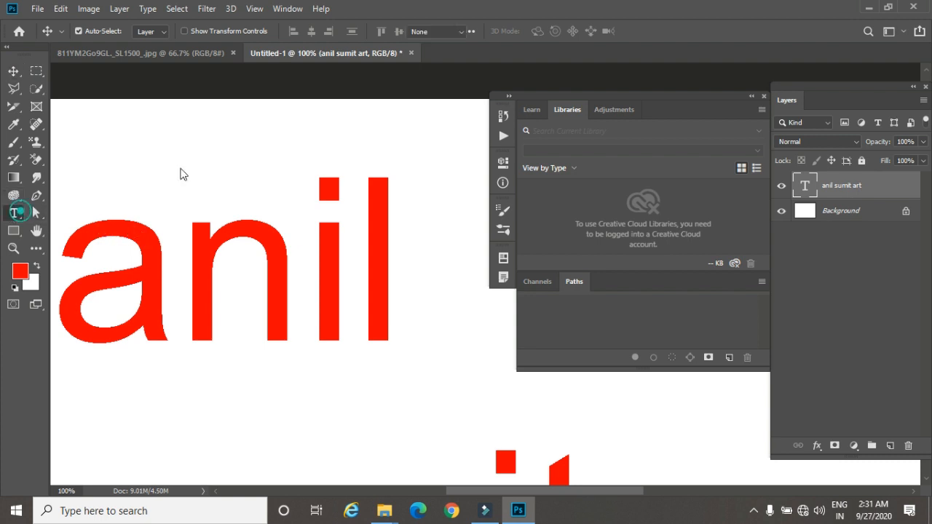
{"action": "left_click", "coordinate": [448, 54]}
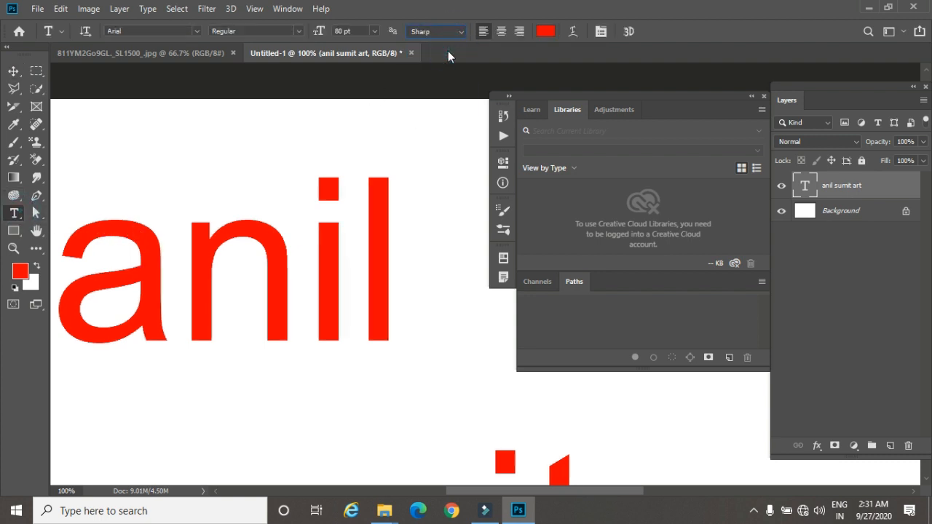
{"action": "left_click", "coordinate": [448, 31]}
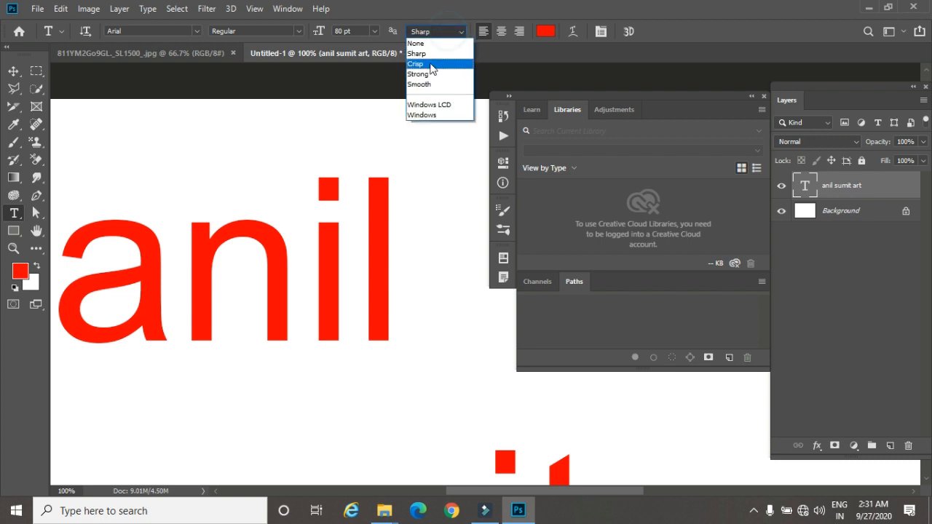
{"action": "left_click", "coordinate": [429, 64]}
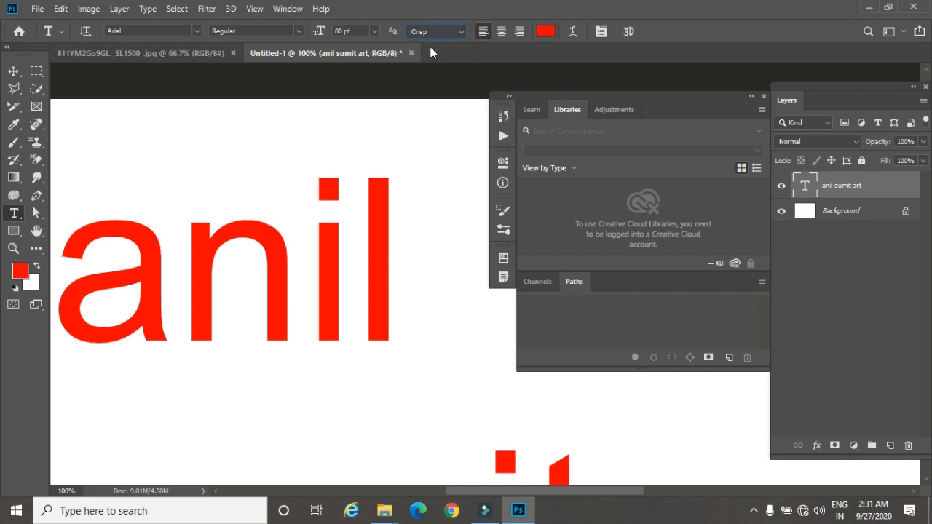
{"action": "left_click", "coordinate": [435, 32]}
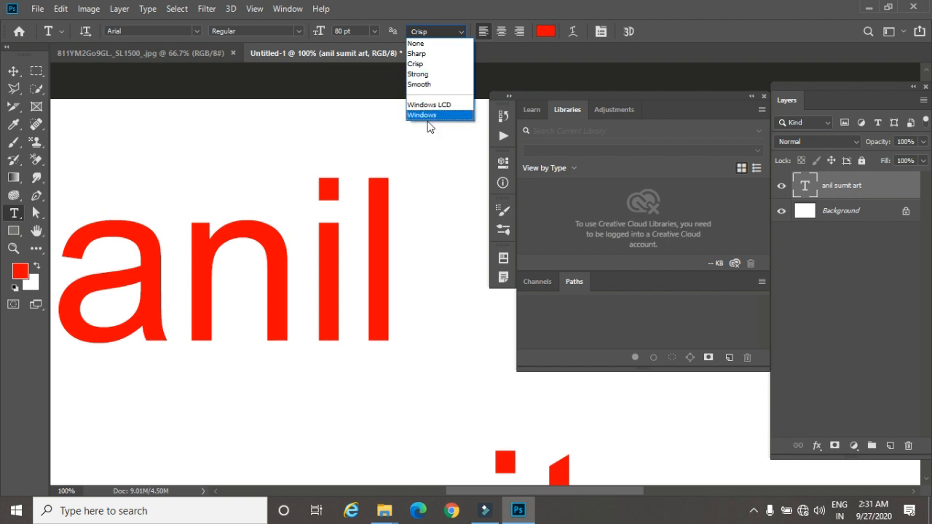
{"action": "left_click", "coordinate": [14, 71]}
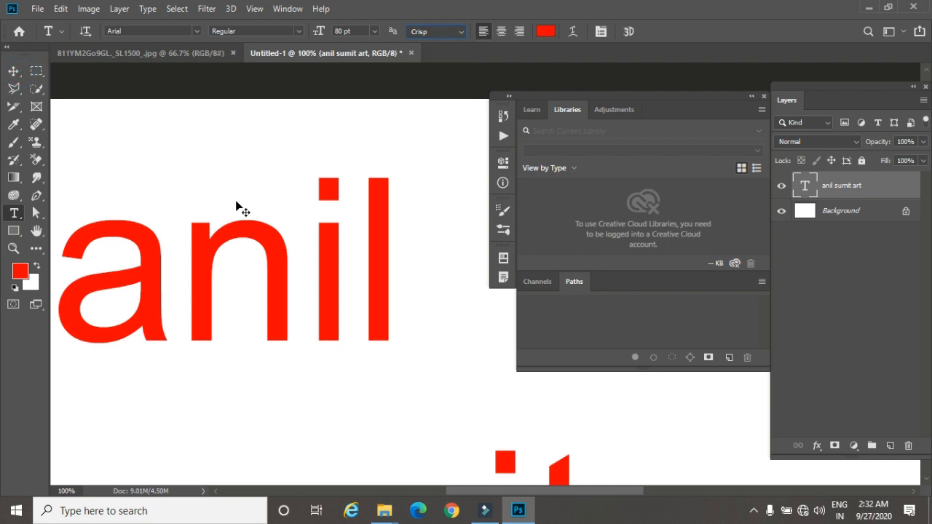
Zoom out to 33.3% and switch to full-screen mode with all three text lines in view.
{"action": "key", "text": "ctrl+minus"}
{"action": "key", "text": "ctrl+minus"}
{"action": "key", "text": "ctrl+minus"}
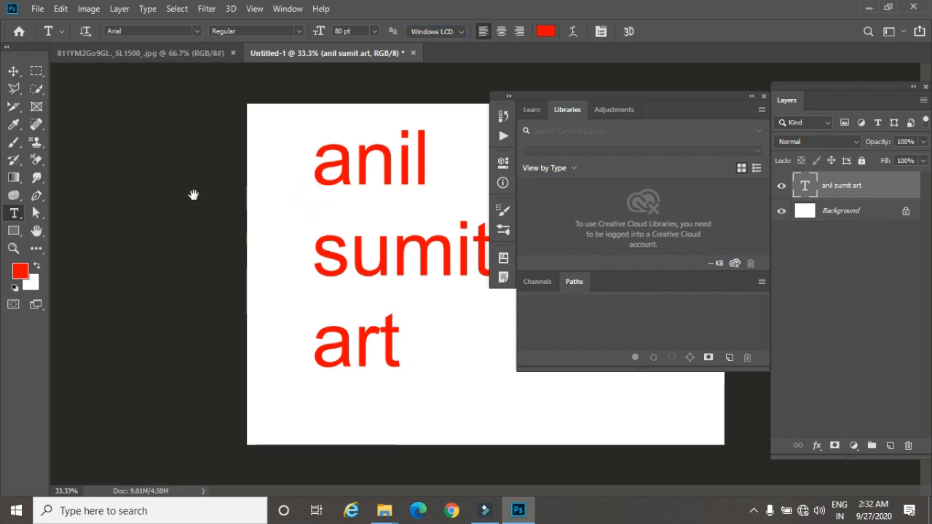
{"action": "key", "text": "f"}
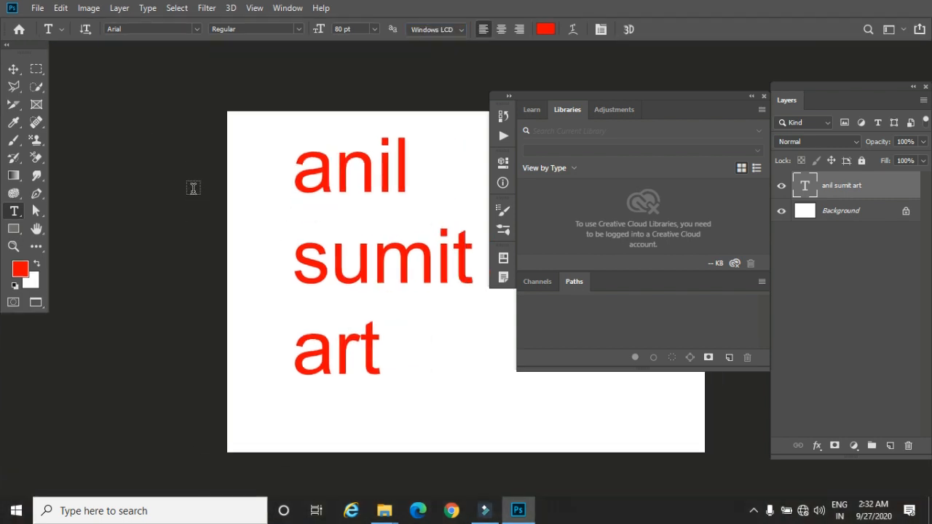
{"action": "left_click_drag", "start_coordinate": [285, 202], "coordinate": [183, 179]}
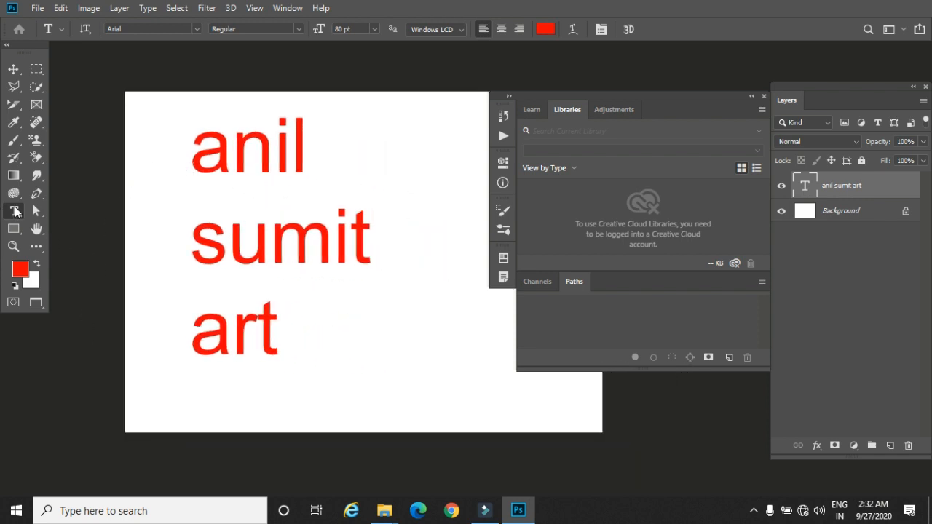
Align the text to the center and finally to the right, and move it fully back onto the canvas.
{"action": "left_click", "coordinate": [500, 29]}
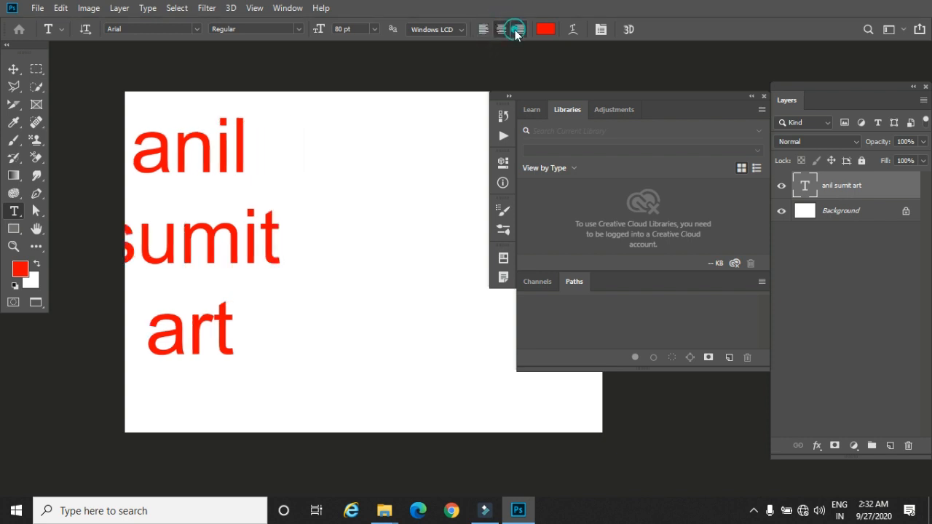
{"action": "left_click", "coordinate": [518, 30]}
{"action": "left_click", "coordinate": [13, 68]}
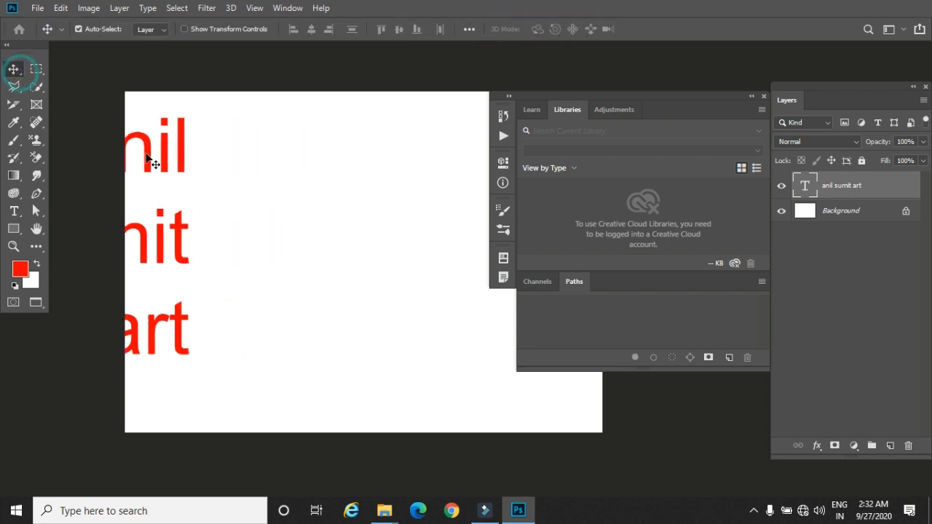
{"action": "left_click_drag", "start_coordinate": [182, 143], "coordinate": [350, 160]}
Left-align the text and move it back toward the middle of the canvas.
{"action": "left_click", "coordinate": [18, 212]}
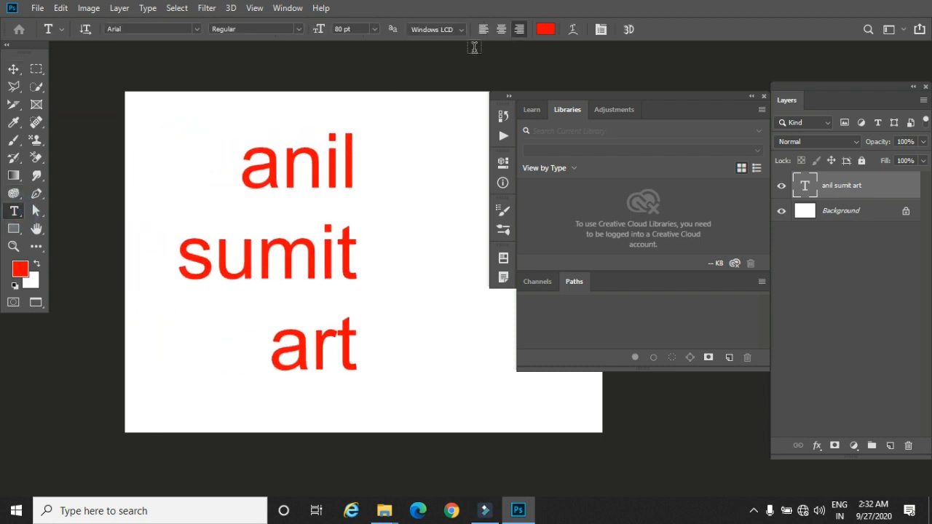
{"action": "left_click", "coordinate": [484, 29]}
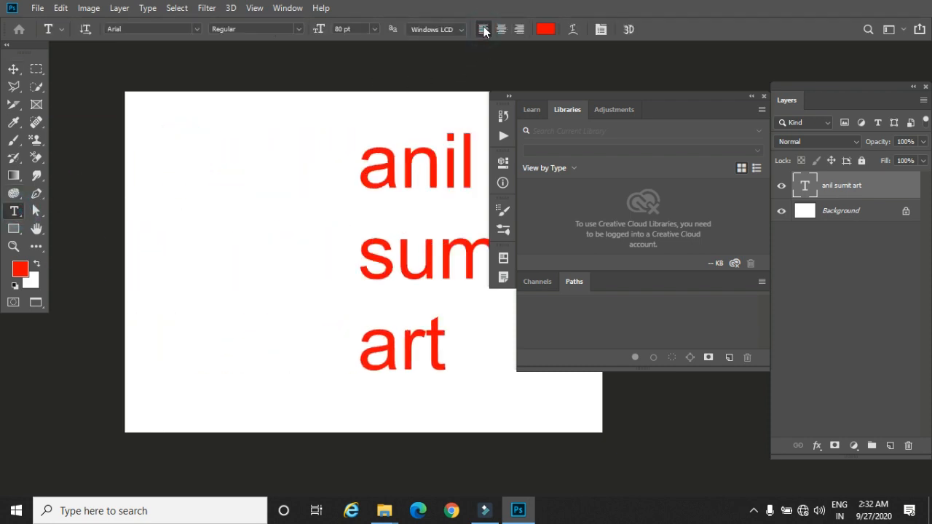
{"action": "left_click", "coordinate": [13, 68]}
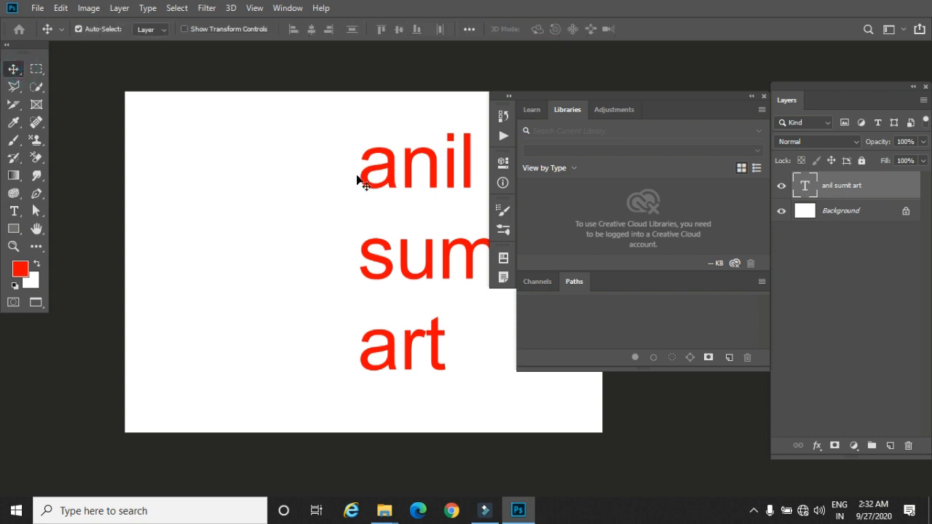
{"action": "left_click_drag", "start_coordinate": [367, 186], "coordinate": [263, 182]}
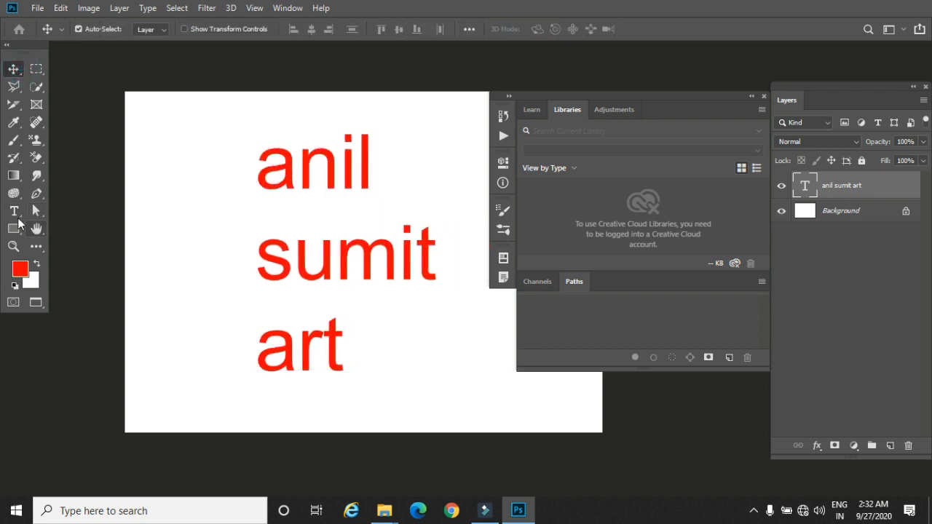
Change the text color to bright green.
{"action": "left_click", "coordinate": [14, 212]}
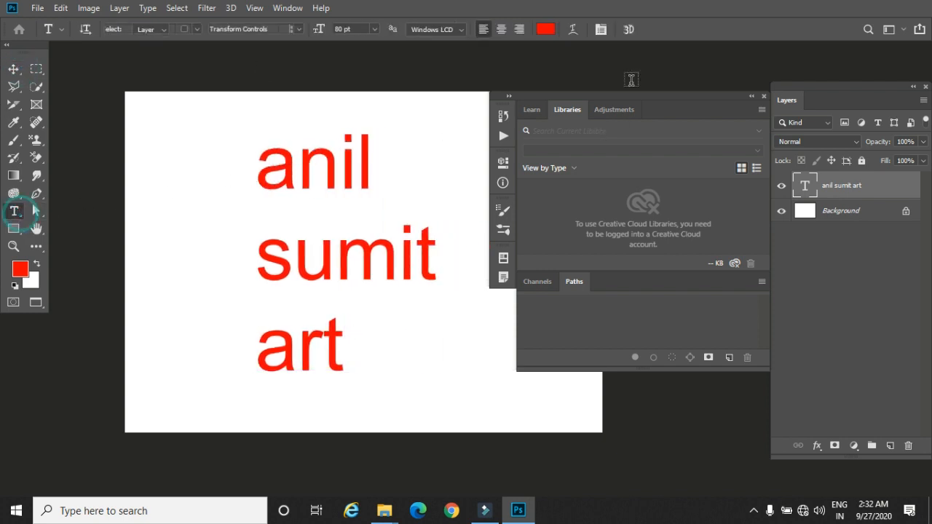
{"action": "left_click", "coordinate": [551, 29]}
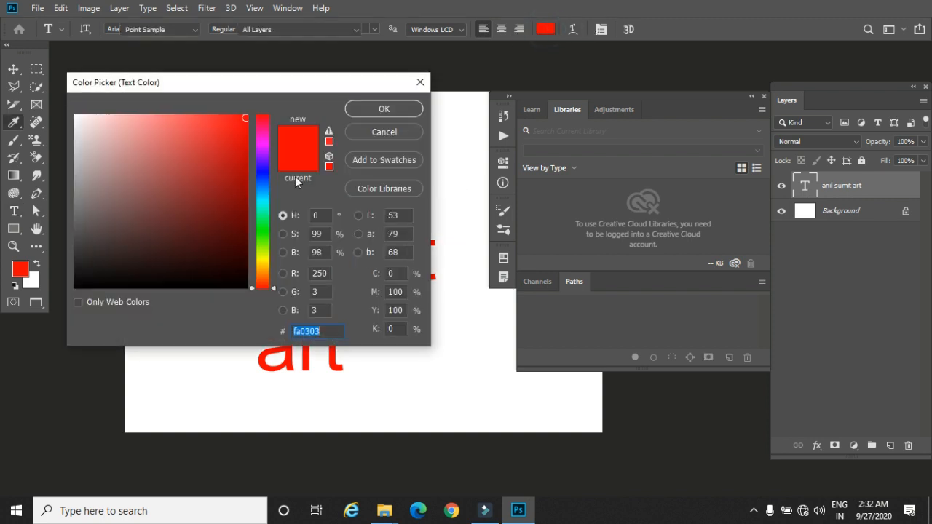
{"action": "left_click", "coordinate": [263, 223]}
{"action": "left_click", "coordinate": [397, 109]}
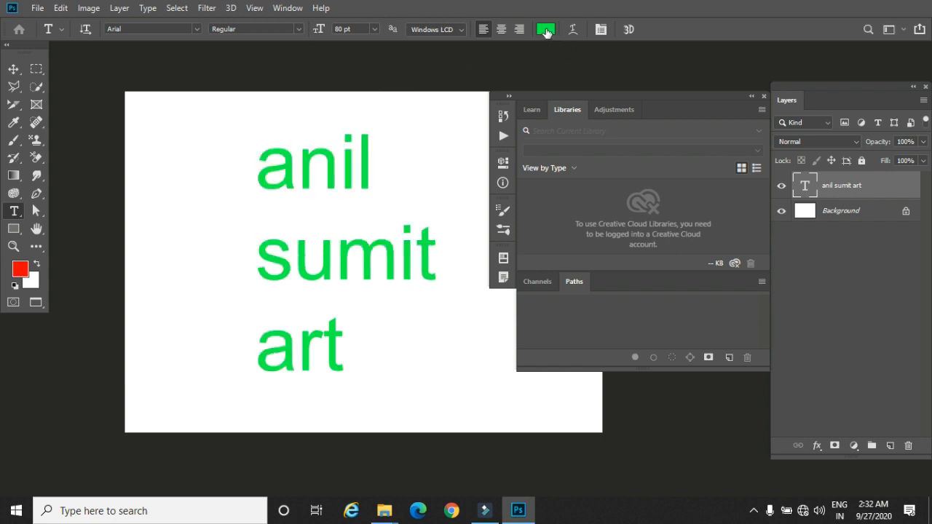
Warp the text with the Arc style, horizontal, with a bend of +50%.
{"action": "left_click", "coordinate": [573, 28]}
{"action": "left_click", "coordinate": [549, 117]}
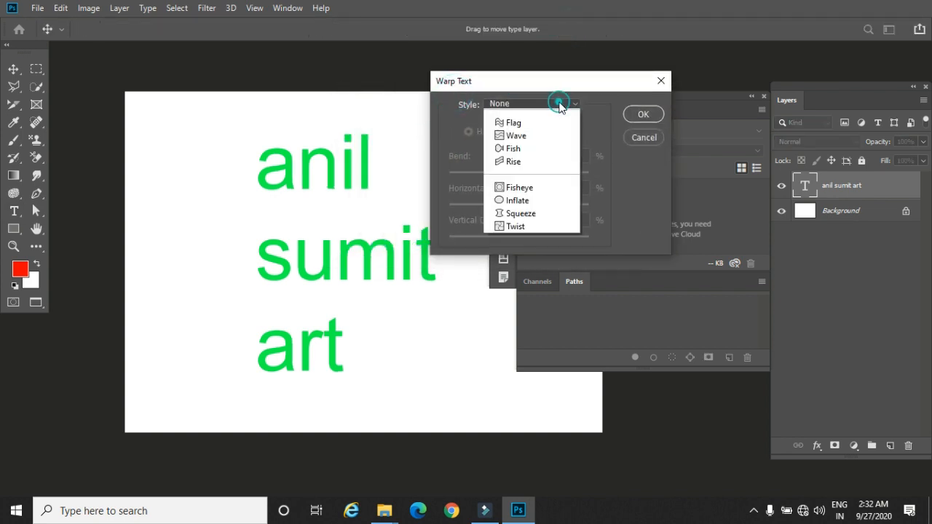
{"action": "left_click", "coordinate": [530, 143]}
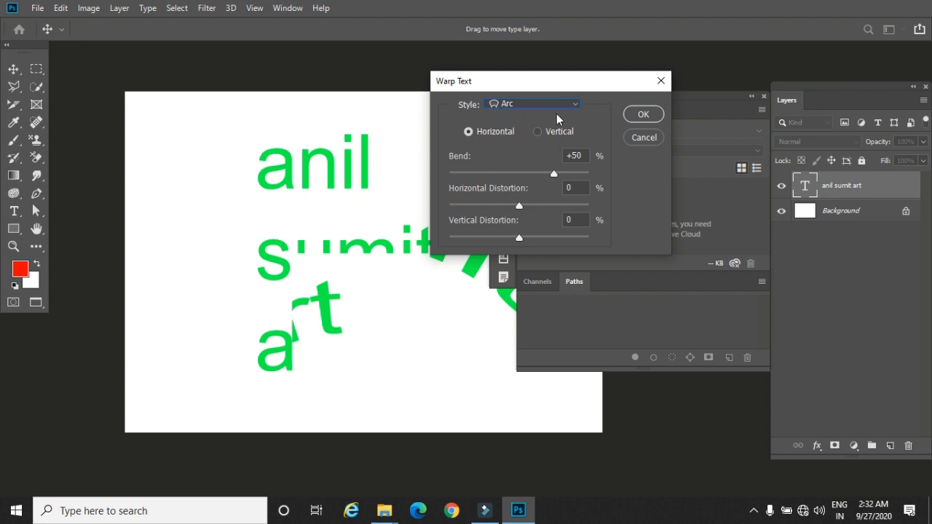
{"action": "left_click", "coordinate": [643, 114]}
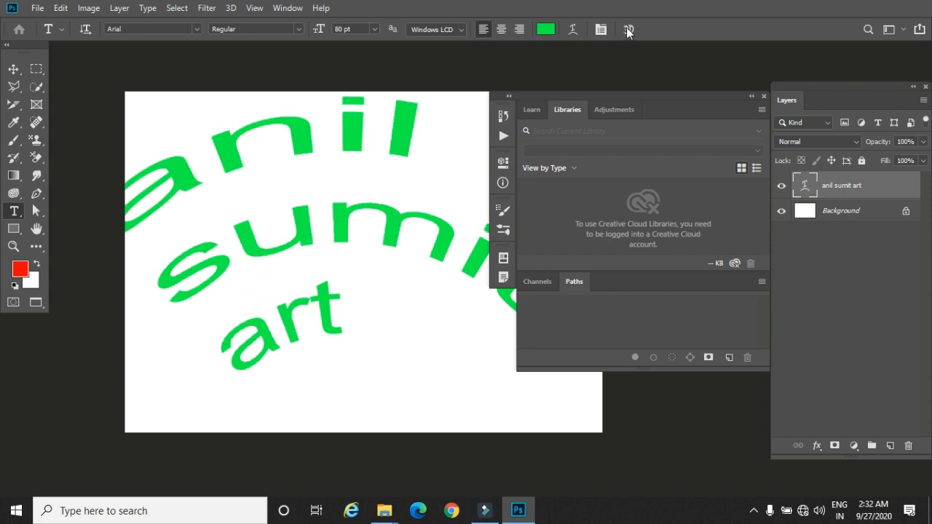
Preview the vertical orientation of the Arc warp, discard it, and undo the text's warp.
{"action": "left_click", "coordinate": [573, 31]}
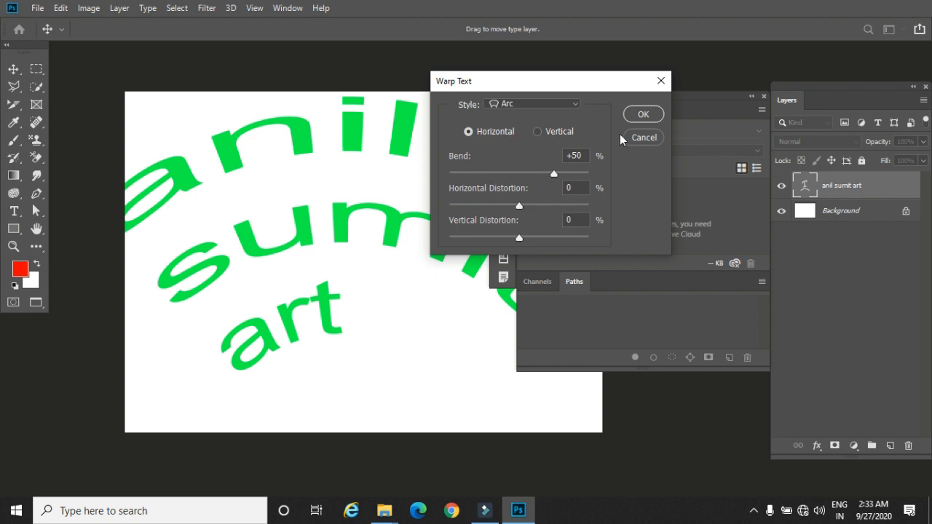
{"action": "left_click", "coordinate": [560, 103]}
{"action": "left_click", "coordinate": [561, 104]}
{"action": "left_click", "coordinate": [537, 131]}
{"action": "left_click", "coordinate": [639, 139]}
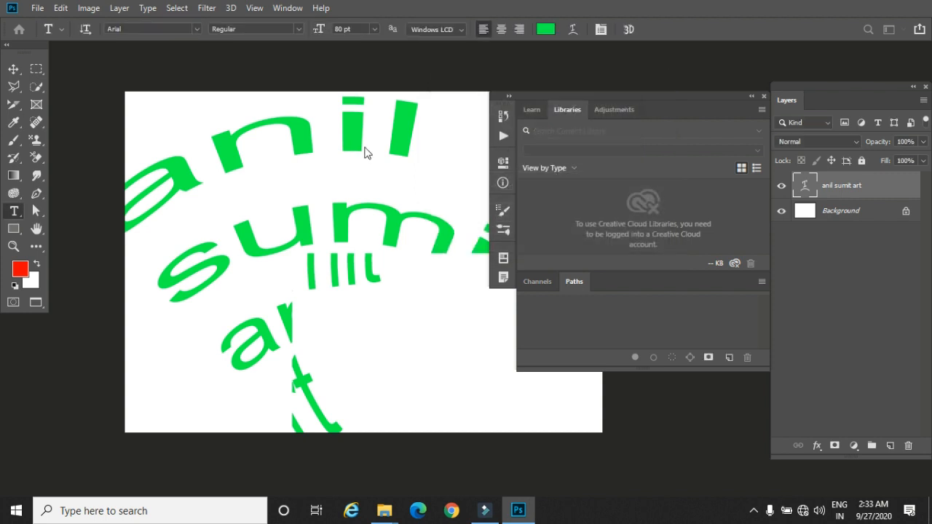
{"action": "key", "text": "ctrl+z"}
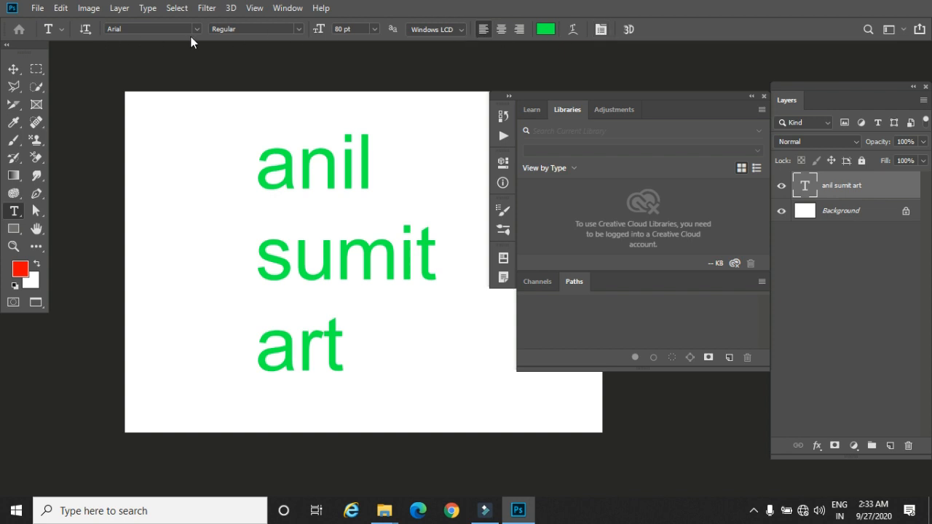
Open the character settings and set the text's leading first to 30 pt and finally to 72 pt.
{"action": "left_click", "coordinate": [601, 29]}
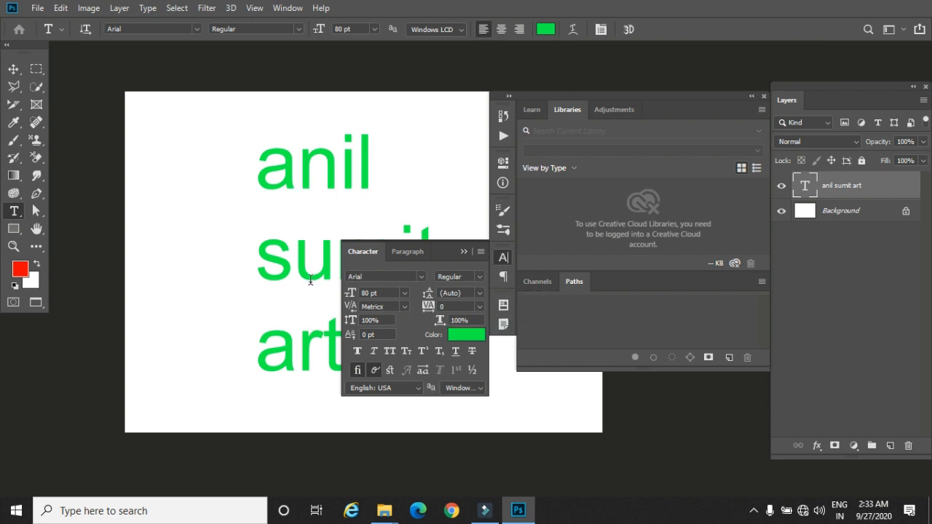
{"action": "left_click", "coordinate": [478, 293]}
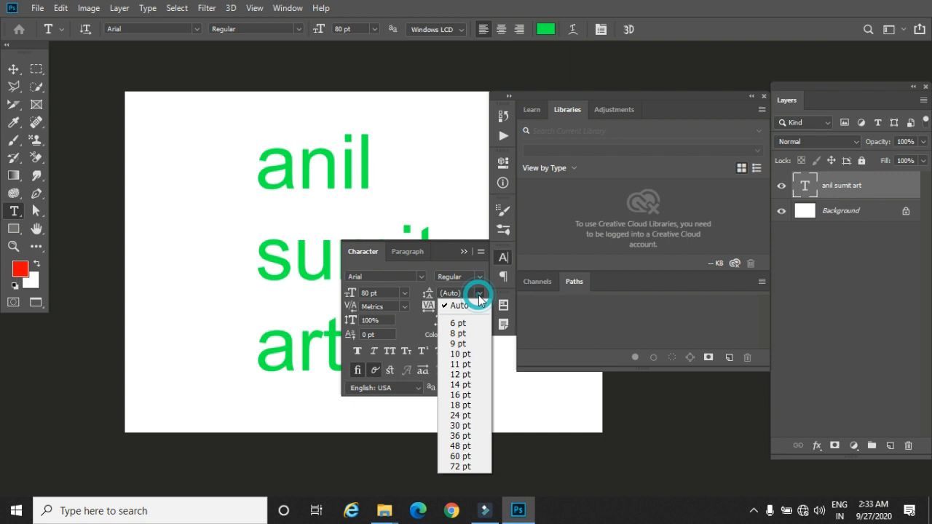
{"action": "left_click", "coordinate": [474, 426]}
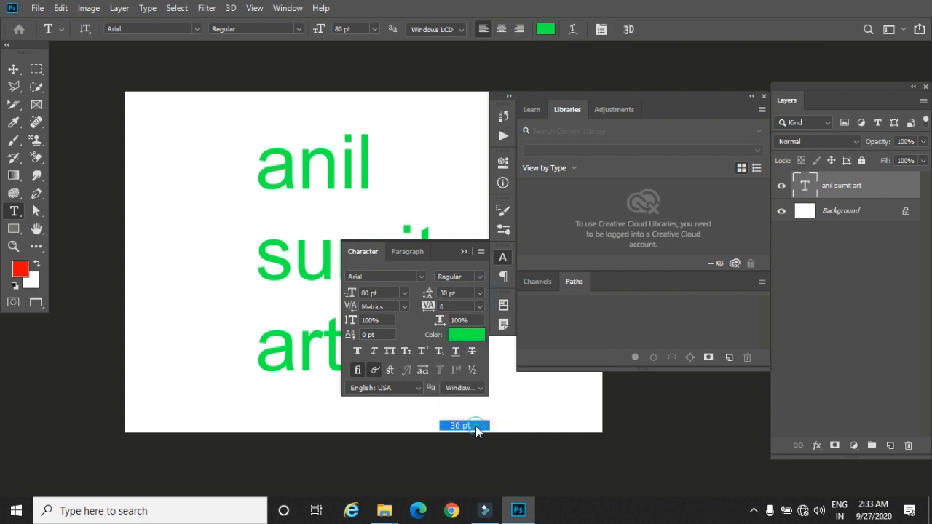
{"action": "left_click", "coordinate": [478, 293]}
{"action": "left_click", "coordinate": [457, 469]}
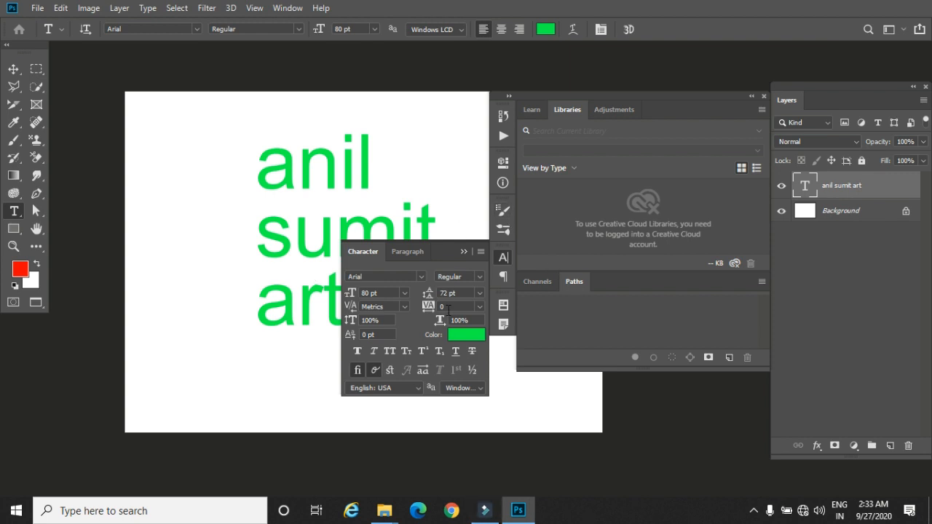
Set the text's leading to Auto.
{"action": "left_click", "coordinate": [479, 292]}
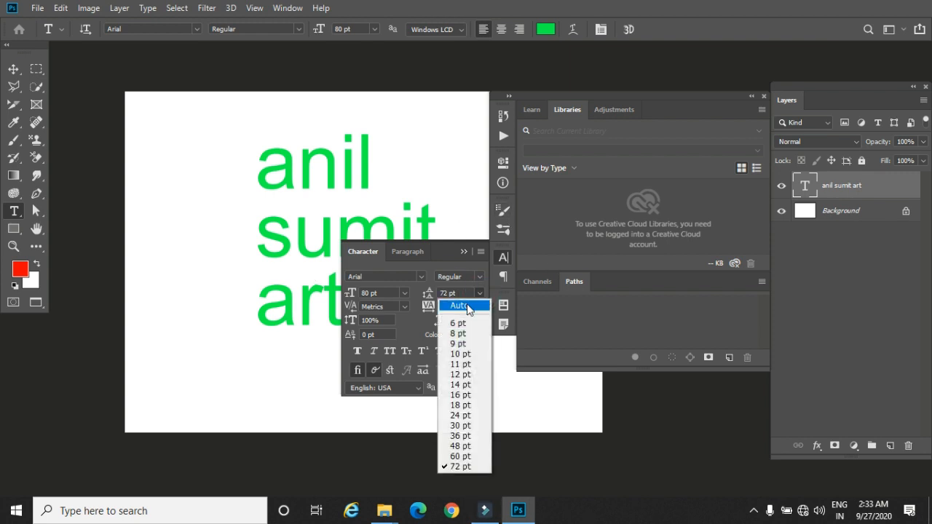
{"action": "left_click", "coordinate": [460, 306]}
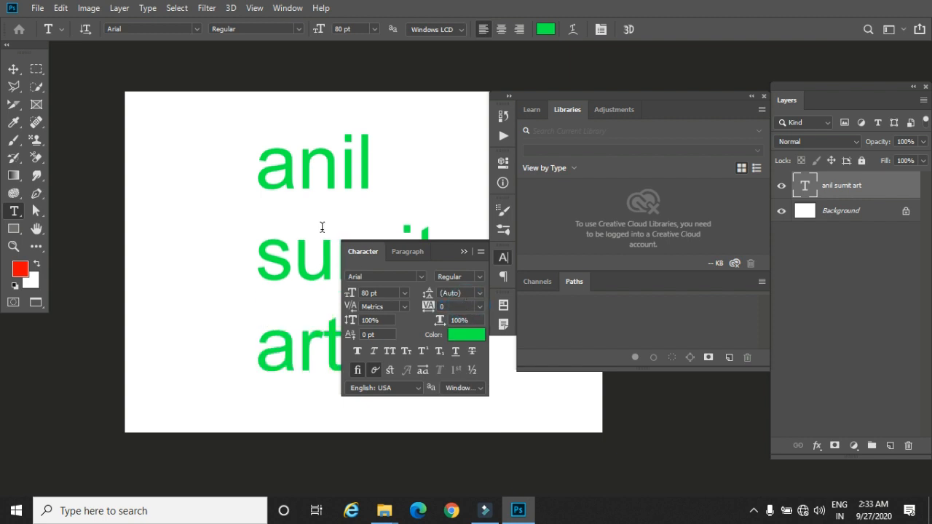
Try tracking values of 50 and -50 on the text and reset the tracking to 0.
{"action": "left_click", "coordinate": [480, 307]}
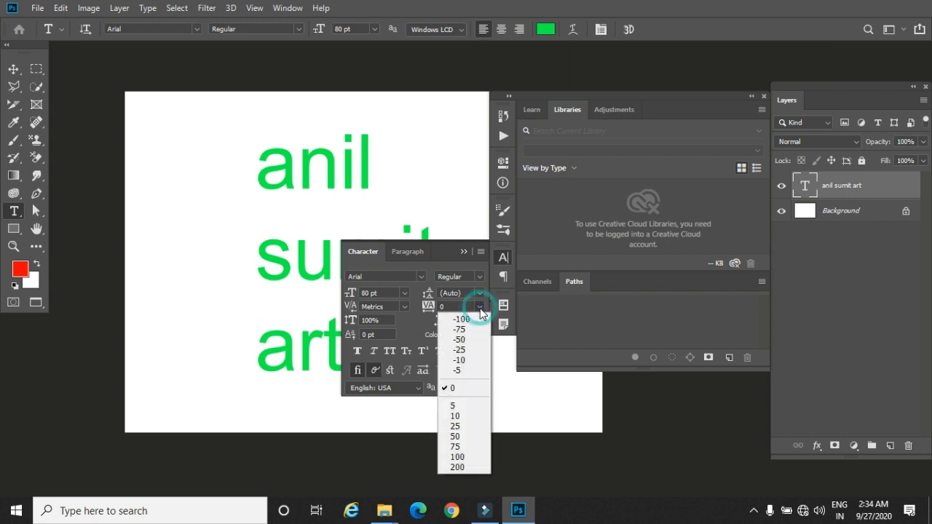
{"action": "left_click", "coordinate": [471, 436]}
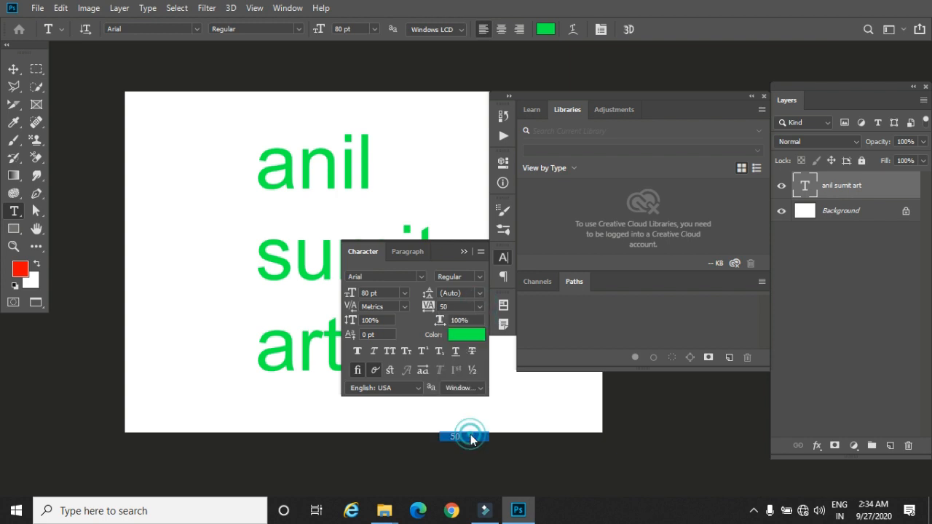
{"action": "left_click", "coordinate": [480, 307]}
{"action": "left_click", "coordinate": [461, 339]}
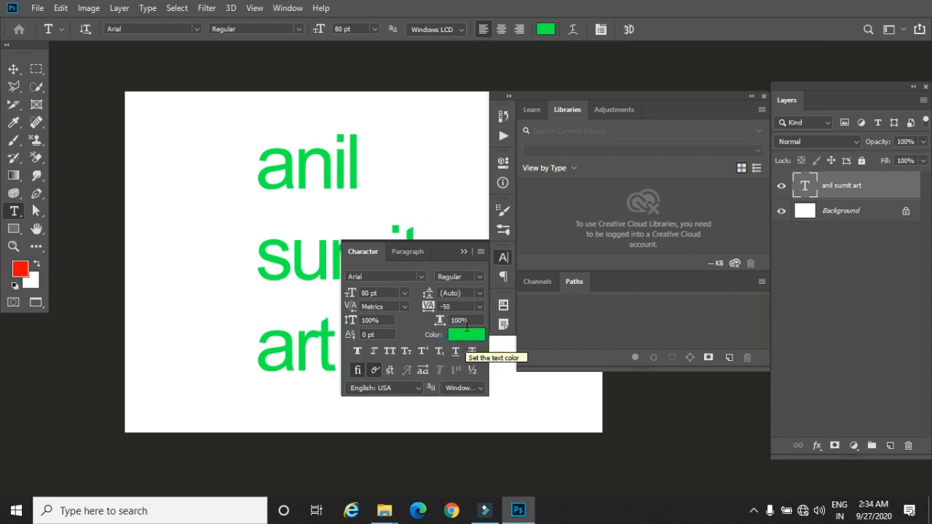
{"action": "left_click", "coordinate": [479, 306]}
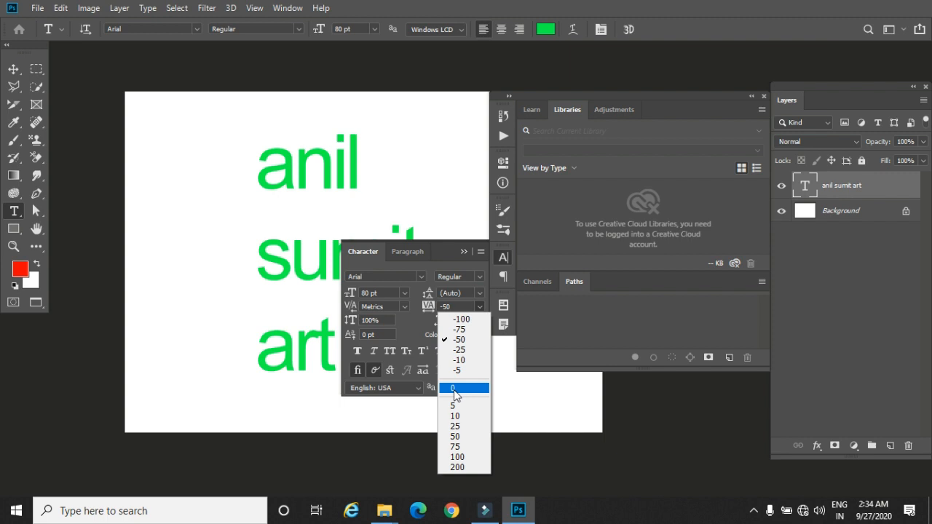
{"action": "left_click", "coordinate": [454, 388]}
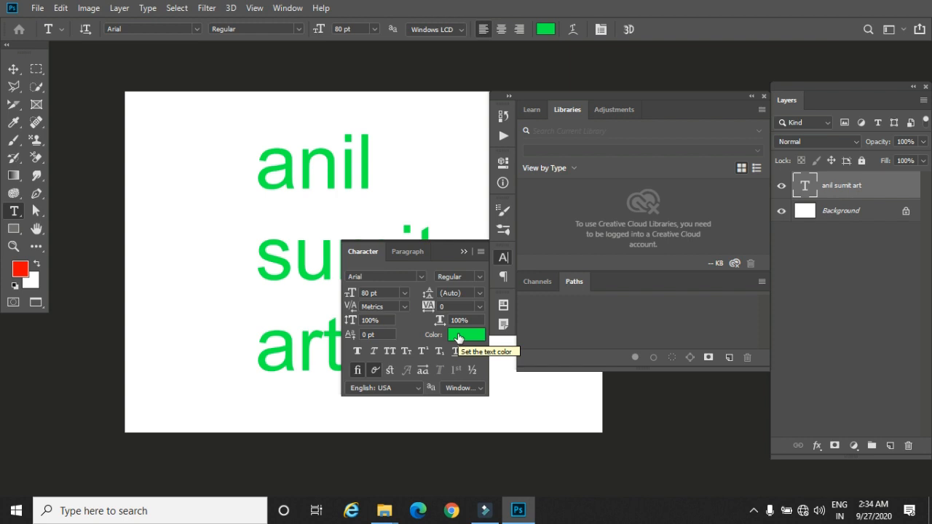
Try faux bold, faux italic, all caps, small caps, underline and strikethrough on the text, switching each style off again.
{"action": "left_click", "coordinate": [358, 352]}
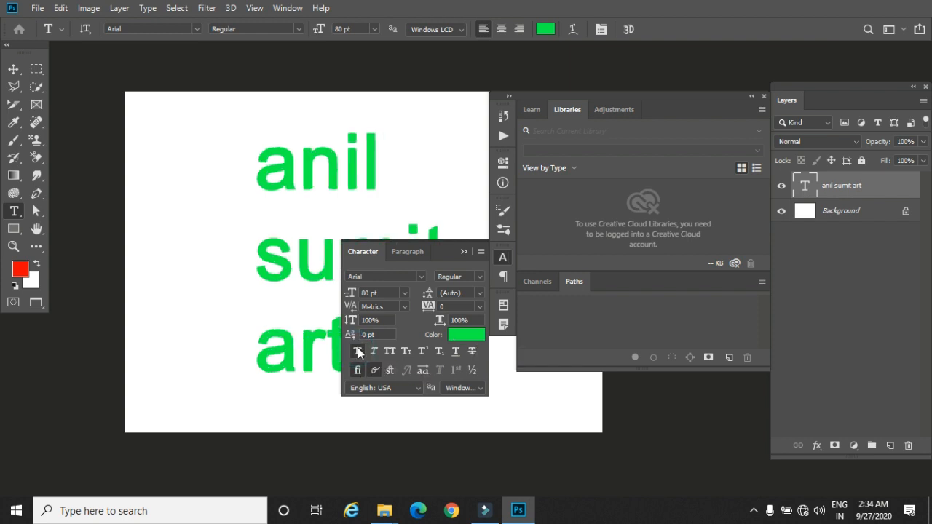
{"action": "left_click", "coordinate": [357, 352]}
{"action": "left_click", "coordinate": [376, 349]}
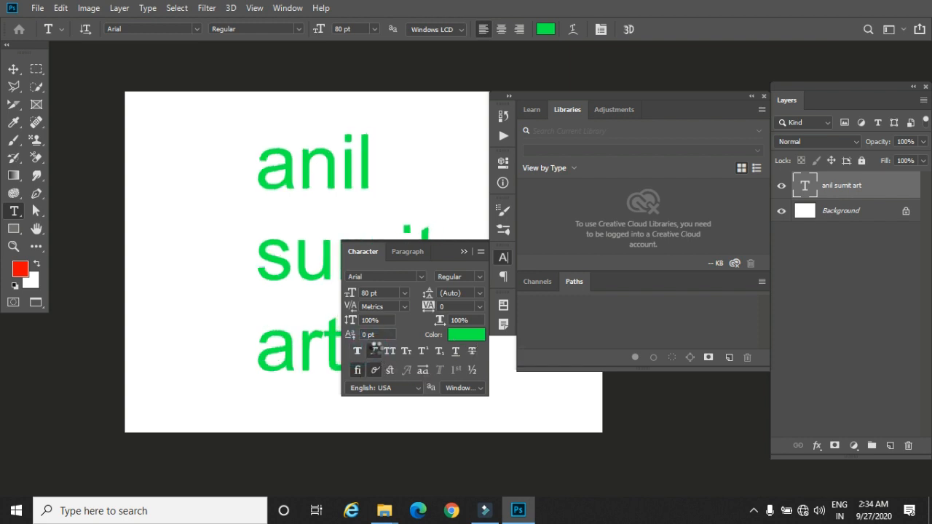
{"action": "left_click", "coordinate": [375, 349]}
{"action": "left_click", "coordinate": [390, 352]}
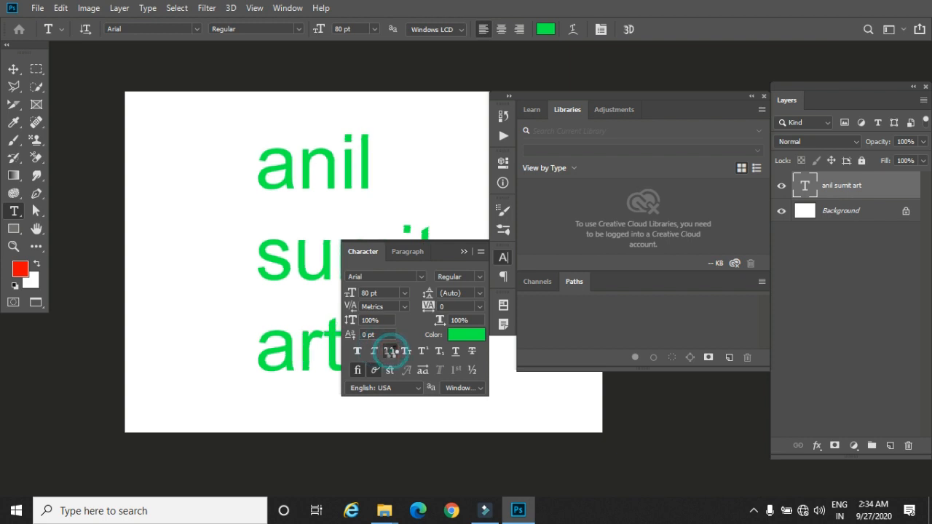
{"action": "left_click", "coordinate": [391, 352]}
{"action": "left_click", "coordinate": [406, 351]}
{"action": "left_click", "coordinate": [406, 351]}
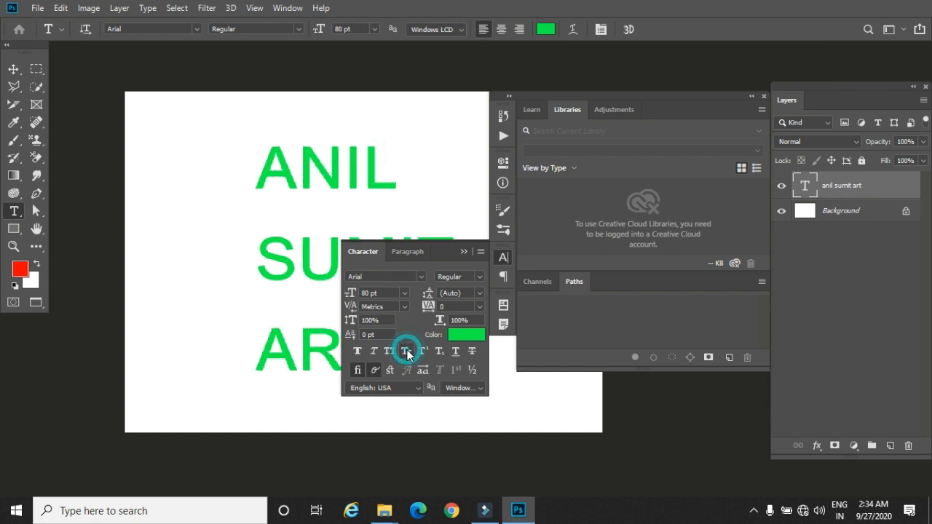
{"action": "left_click", "coordinate": [457, 350]}
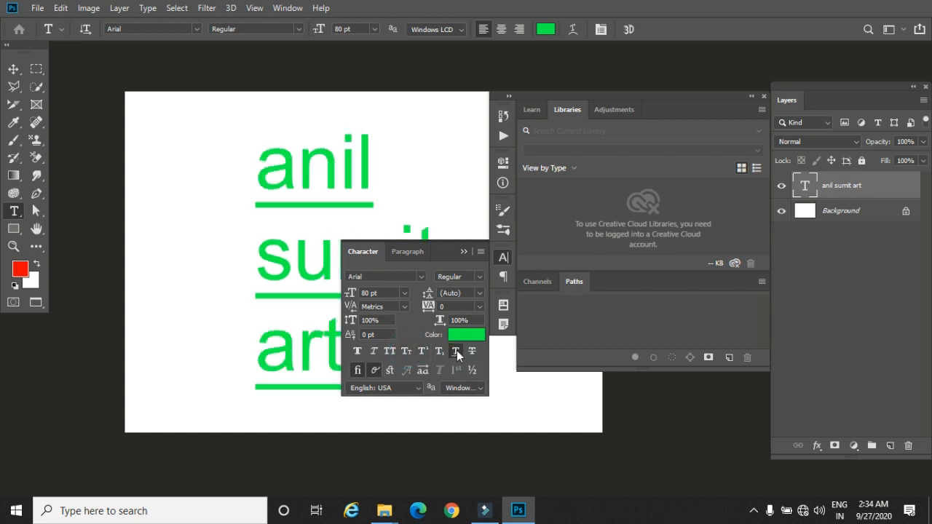
{"action": "left_click", "coordinate": [472, 352]}
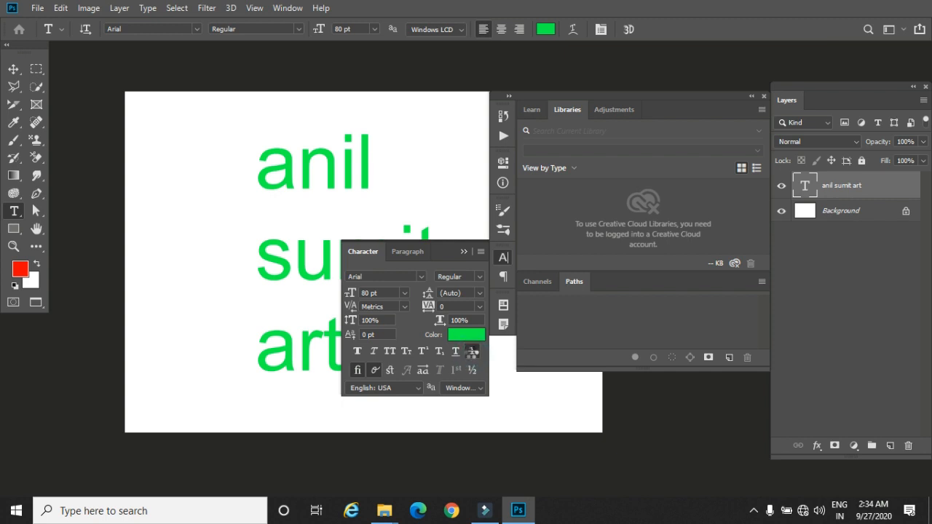
{"action": "left_click", "coordinate": [472, 352]}
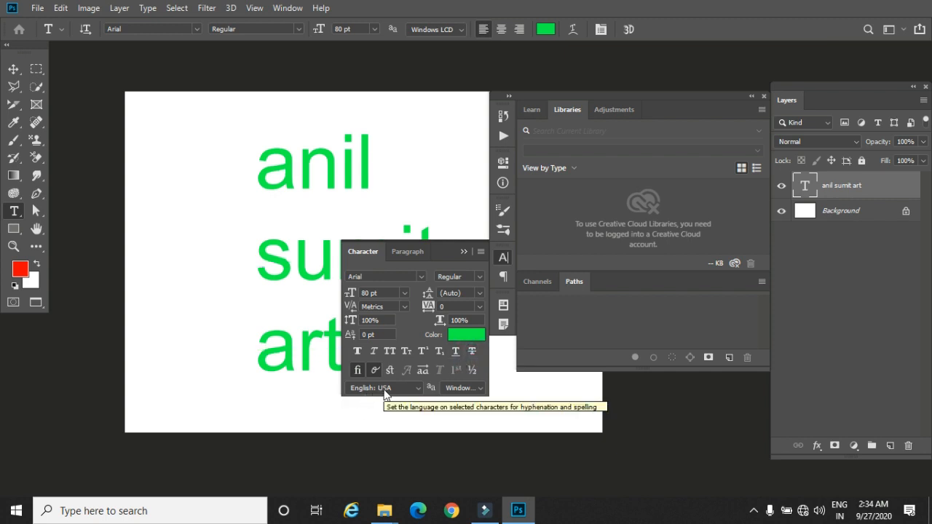
Look at the anti-aliasing choices in the character settings and show the paragraph settings.
{"action": "left_click", "coordinate": [482, 390]}
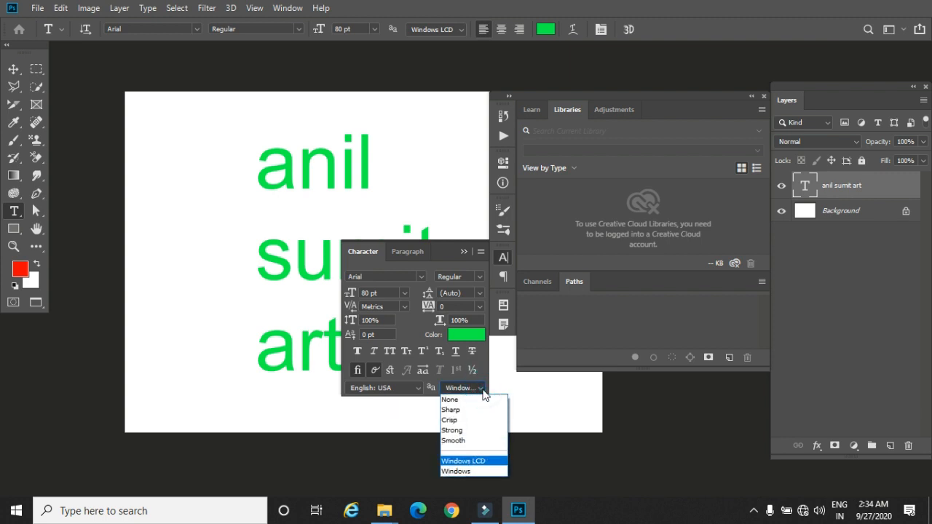
{"action": "left_click", "coordinate": [415, 270]}
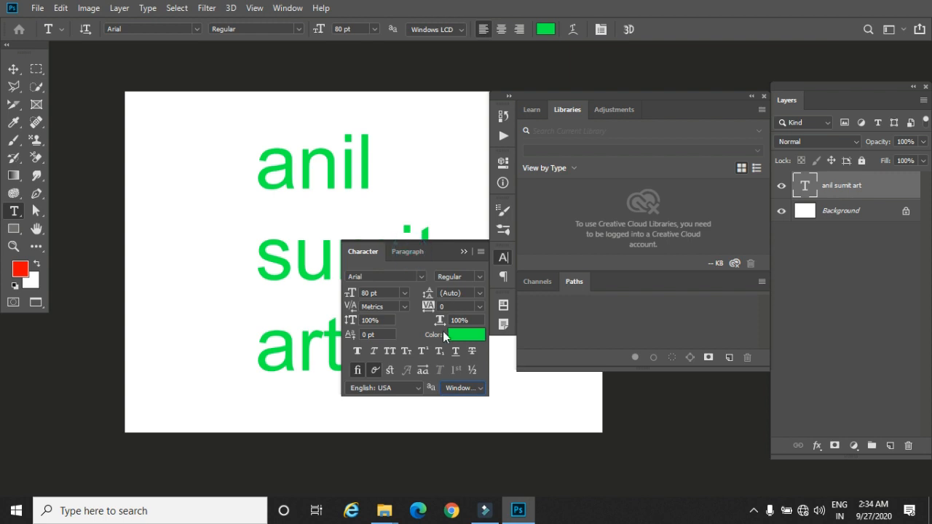
{"action": "left_click", "coordinate": [408, 251]}
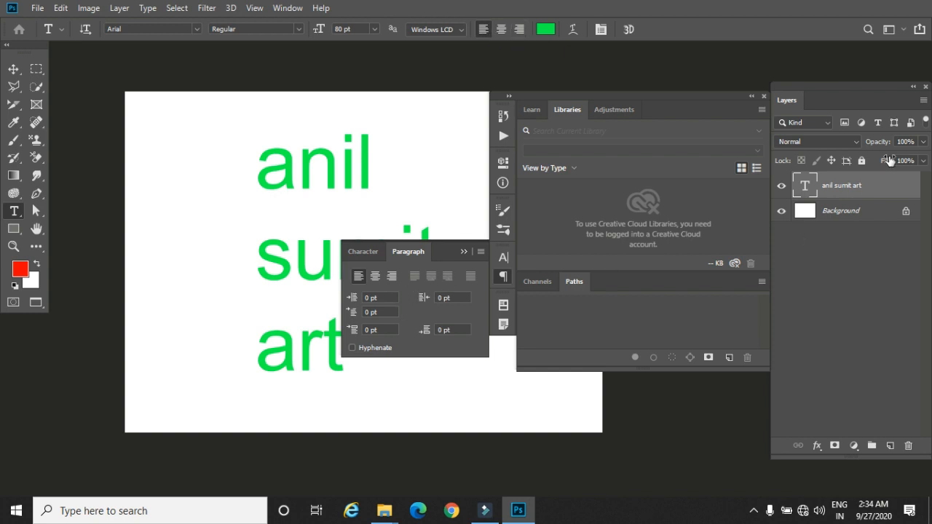
Hide the existing text layer and create a paragraph text box with Lorem ipsum placeholder text in the canvas's upper-left area.
{"action": "left_click", "coordinate": [781, 185]}
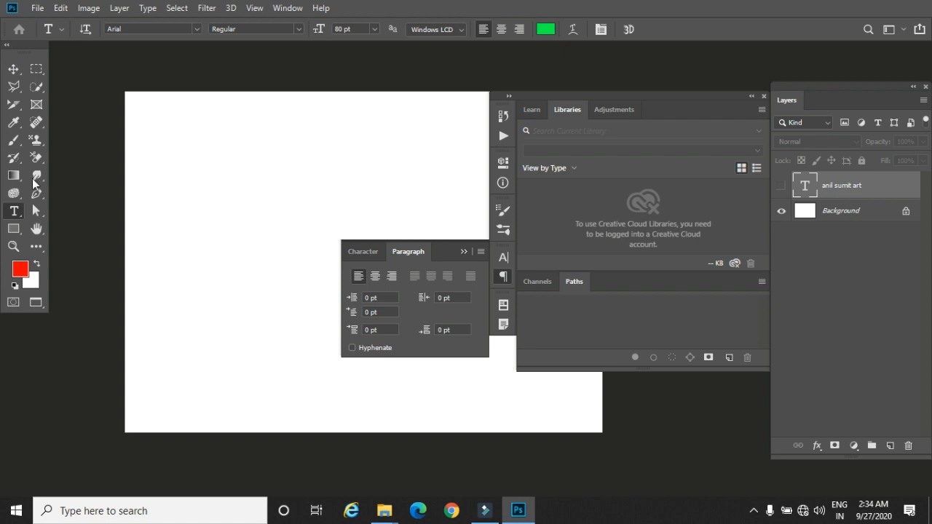
{"action": "left_click", "coordinate": [16, 209]}
{"action": "left_click_drag", "start_coordinate": [148, 135], "coordinate": [436, 288]}
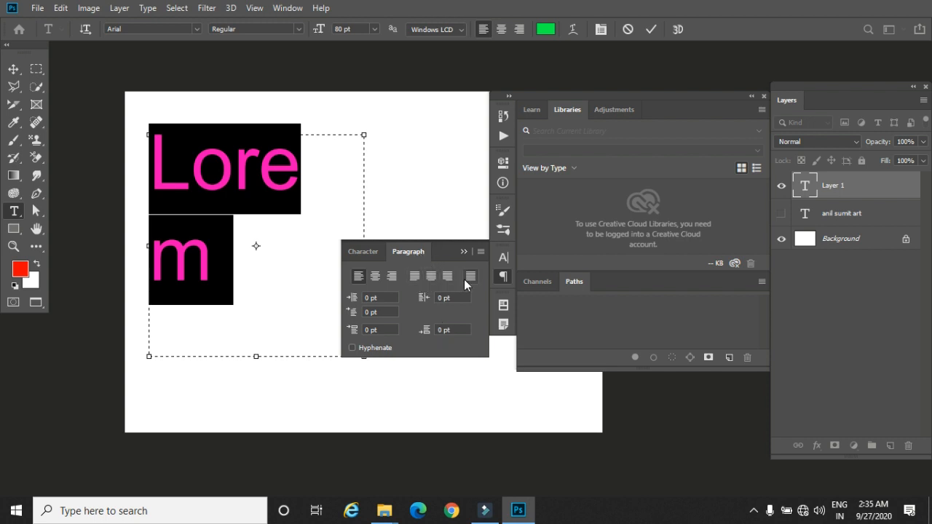
{"action": "left_click", "coordinate": [14, 68]}
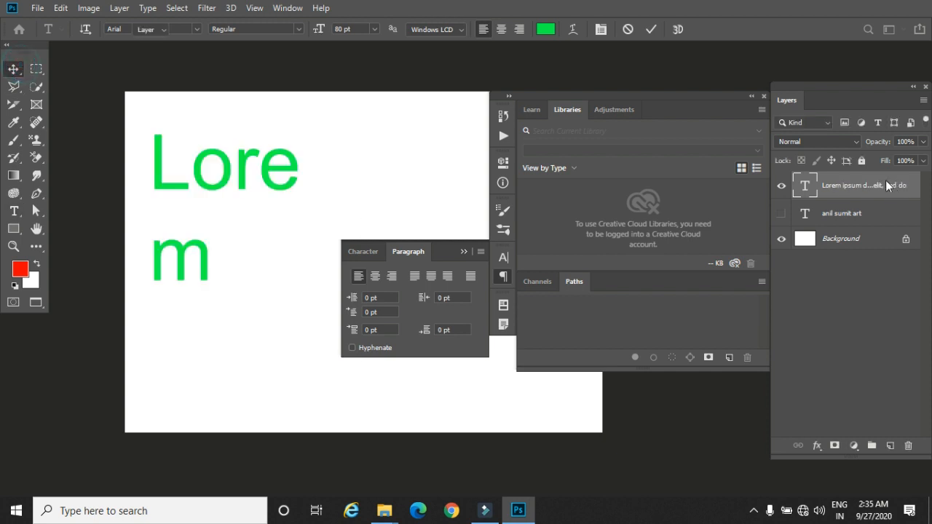
Show the original text layer in place of the Lorem ipsum layer and replace its text with "cs2".
{"action": "left_click", "coordinate": [781, 186]}
{"action": "left_click", "coordinate": [781, 213]}
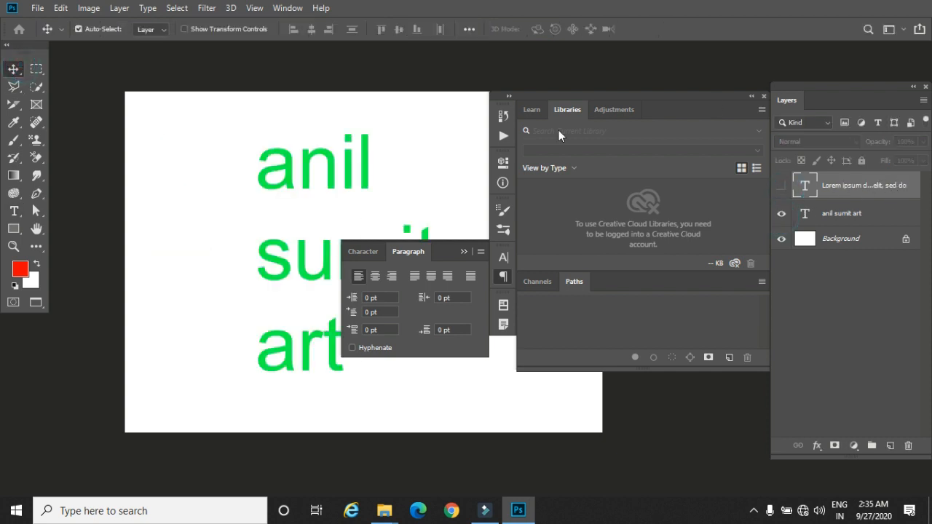
{"action": "left_click", "coordinate": [14, 211]}
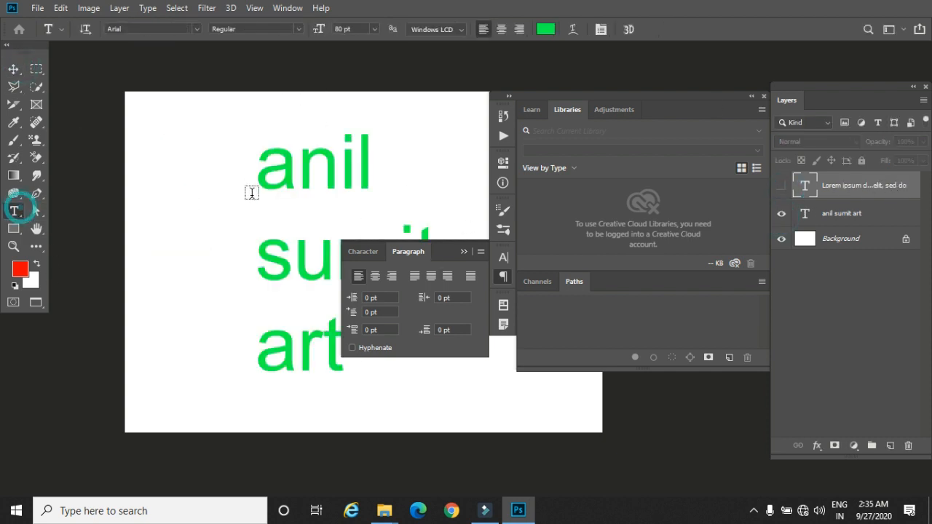
{"action": "left_click_drag", "start_coordinate": [251, 175], "coordinate": [473, 344]}
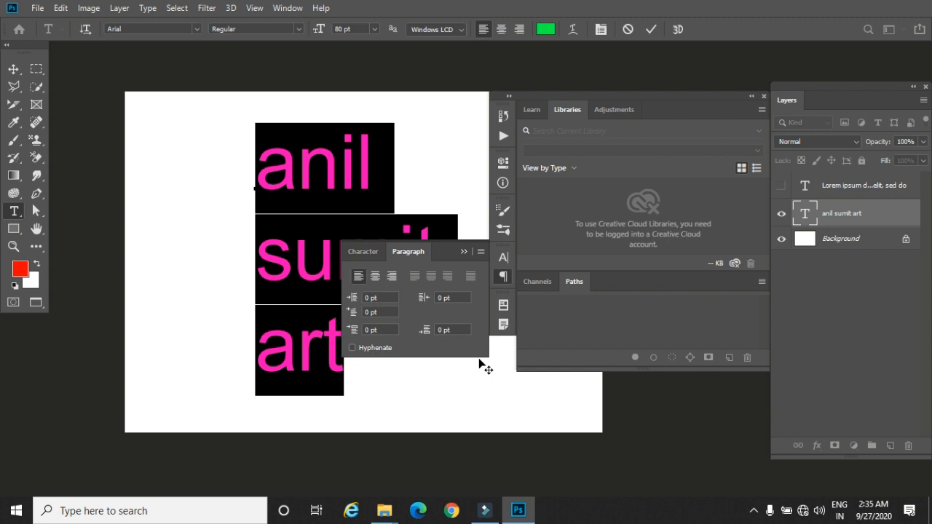
{"action": "type", "text": "cs2"}
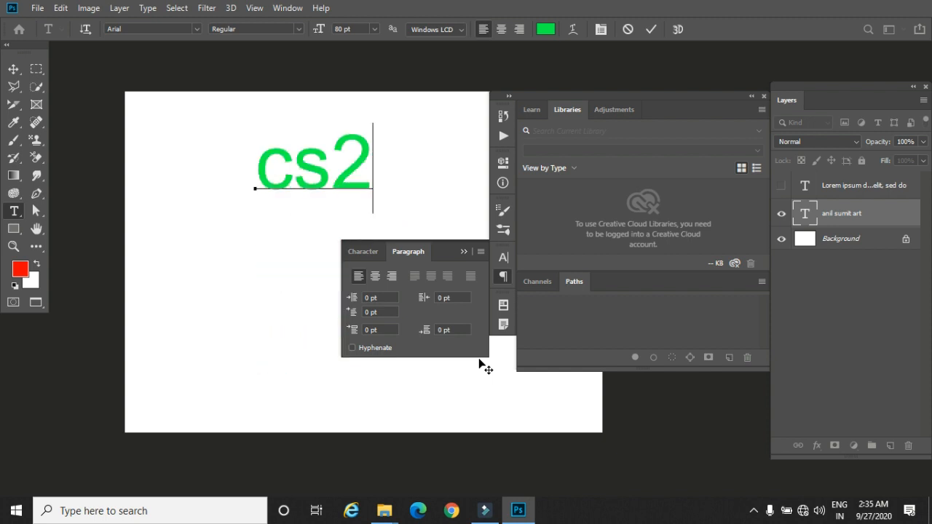
Try superscript and subscript on the "2" of "cs2" and return it to normal.
{"action": "left_click", "coordinate": [332, 168], "text": "shift"}
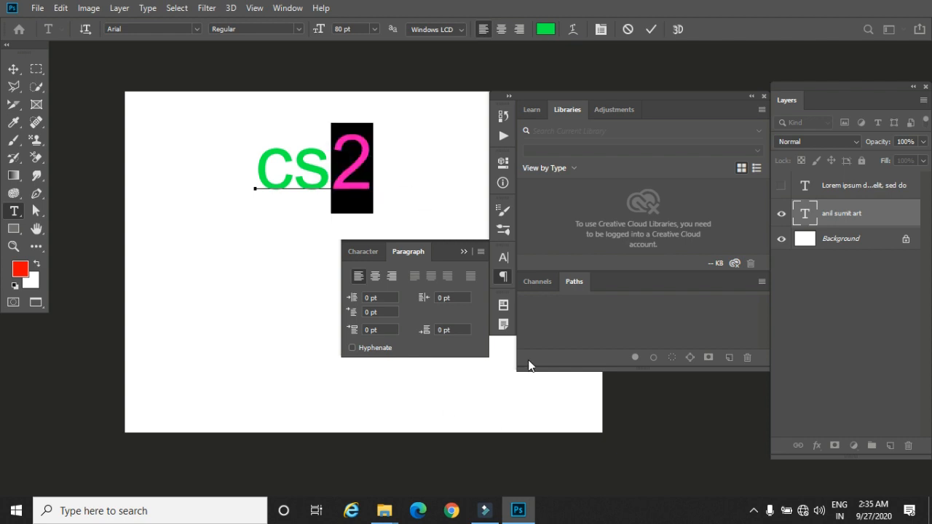
{"action": "left_click", "coordinate": [367, 255]}
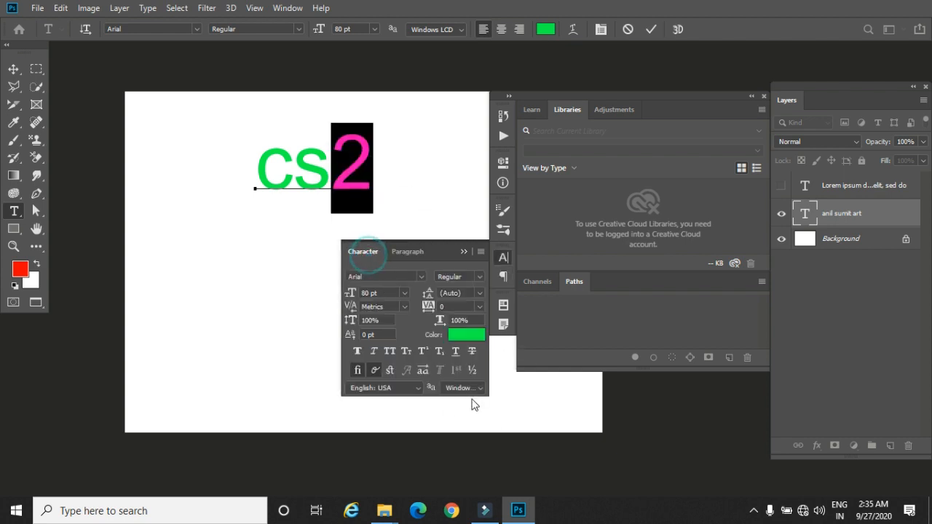
{"action": "left_click", "coordinate": [422, 351]}
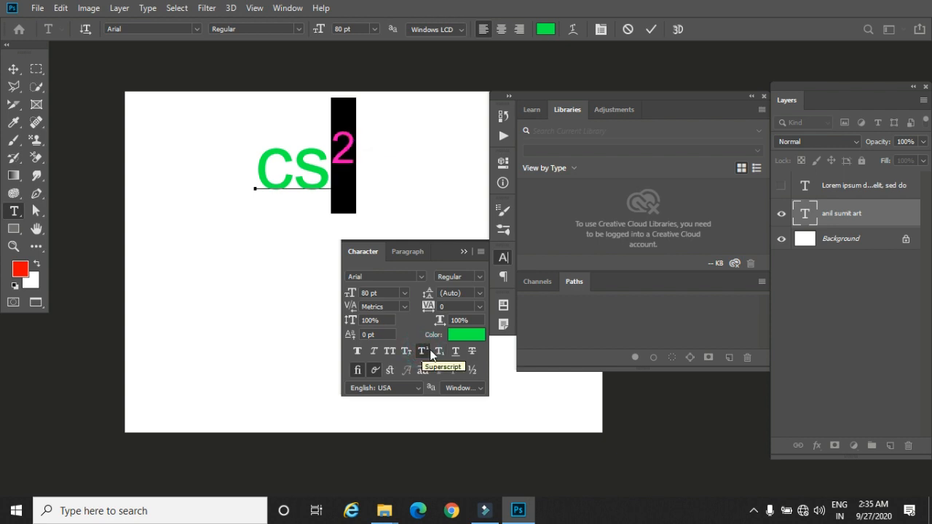
{"action": "left_click", "coordinate": [439, 351]}
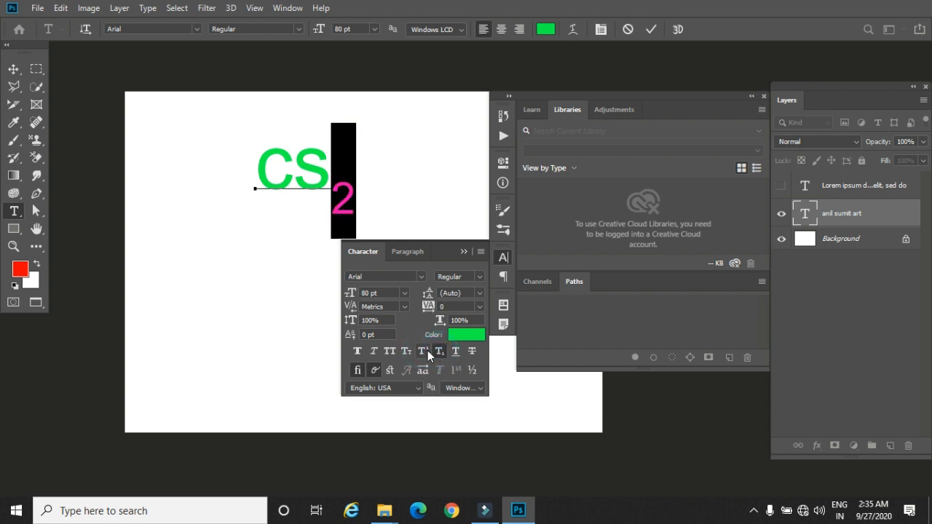
{"action": "left_click", "coordinate": [426, 350]}
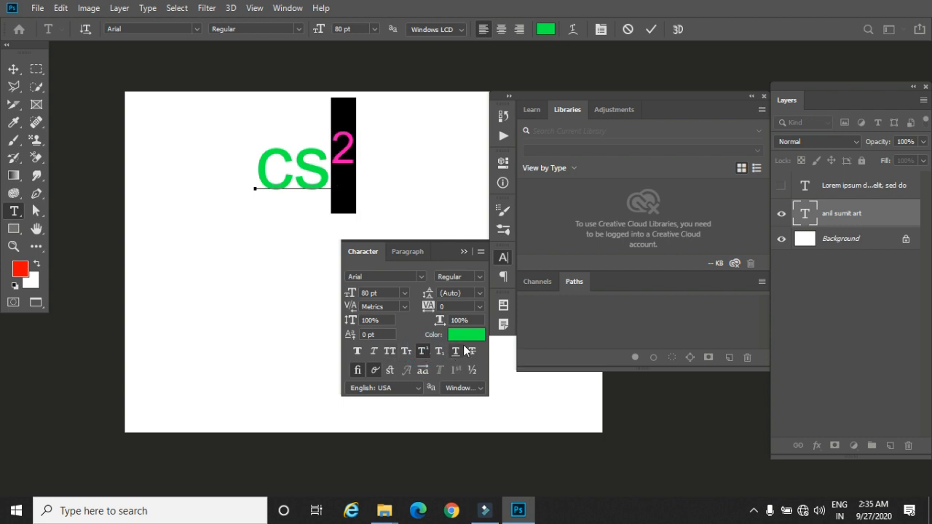
{"action": "left_click", "coordinate": [424, 353]}
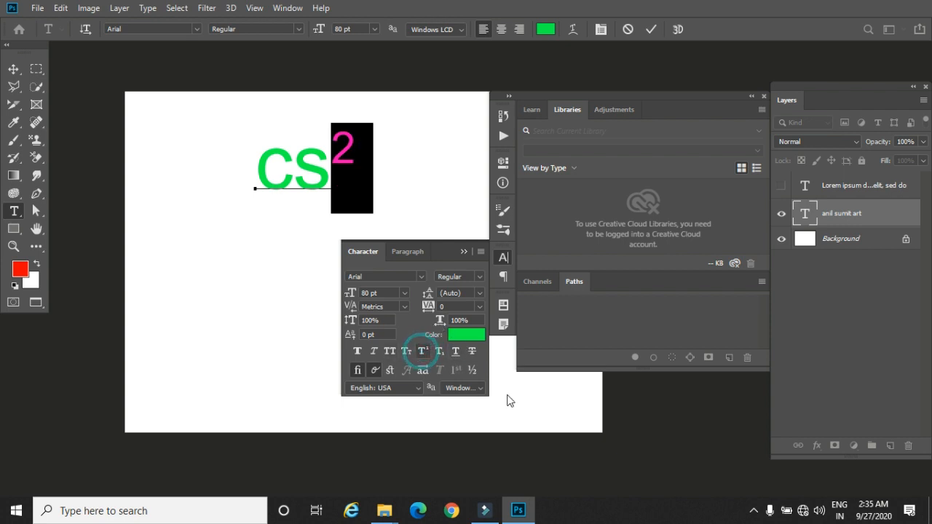
Close the character settings and commit the edited "cs2" text, returning to the Horizontal Type tool.
{"action": "left_click", "coordinate": [463, 252]}
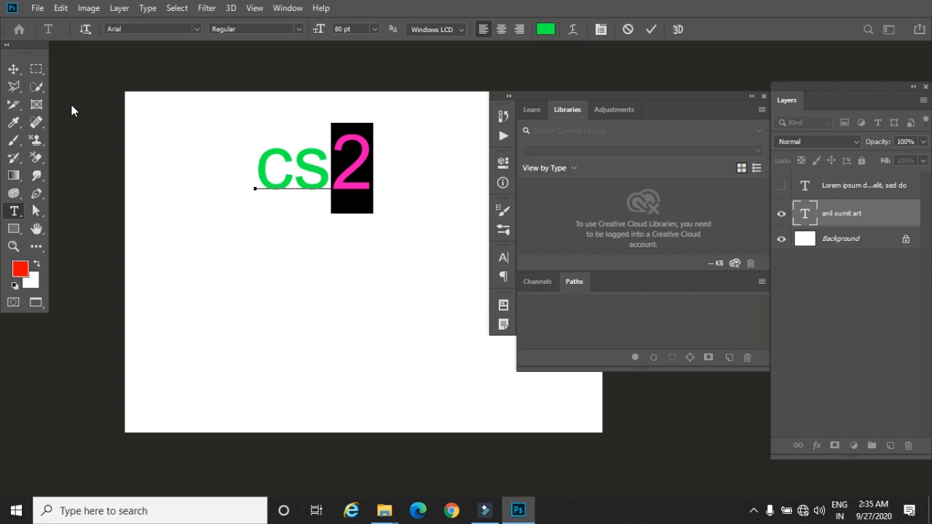
{"action": "left_click", "coordinate": [19, 70]}
{"action": "left_click", "coordinate": [14, 211]}
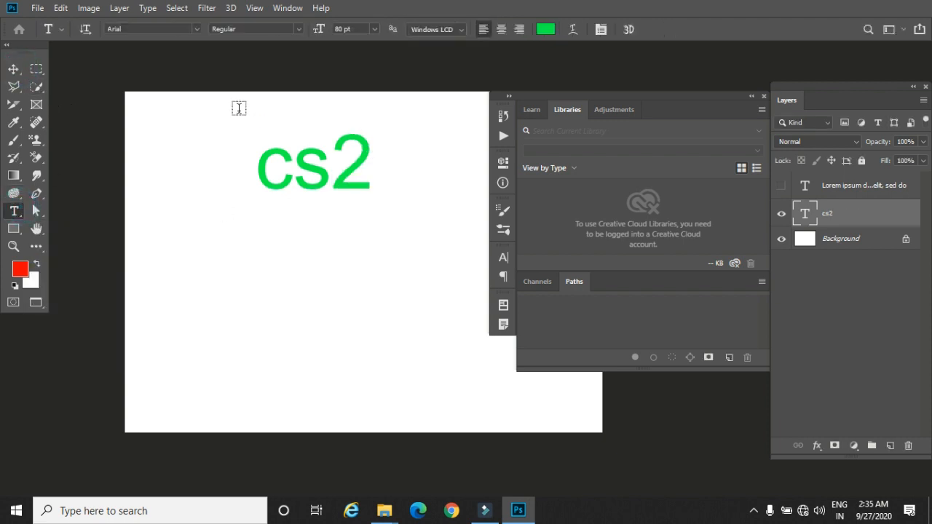
Toggle the orientation of the "cs2" text to vertical and back to horizontal twice.
{"action": "left_click", "coordinate": [87, 29]}
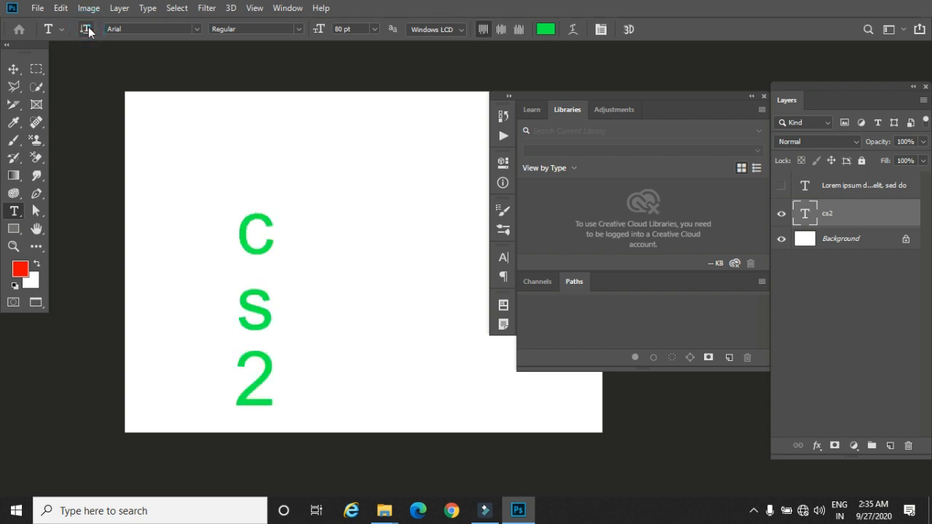
{"action": "left_click", "coordinate": [86, 29]}
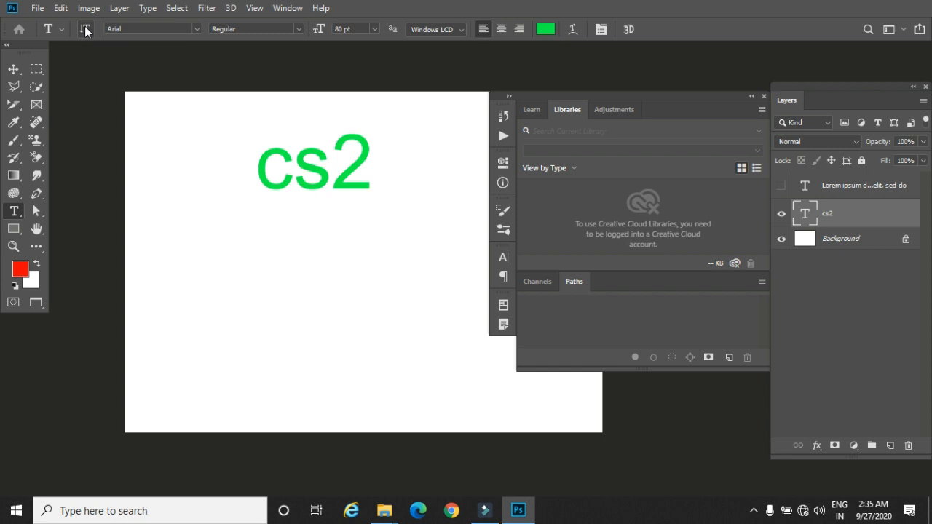
{"action": "left_click", "coordinate": [85, 29]}
{"action": "left_click", "coordinate": [85, 29]}
Add vertical placeholder text to the left of "cs2" with the Vertical Type tool and commit it.
{"action": "right_click", "coordinate": [14, 212]}
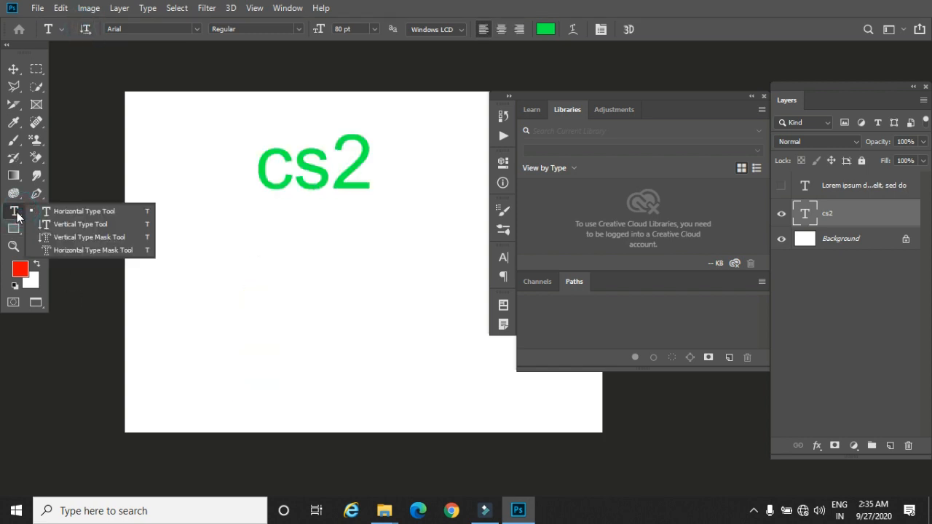
{"action": "left_click", "coordinate": [73, 223]}
{"action": "left_click", "coordinate": [179, 141]}
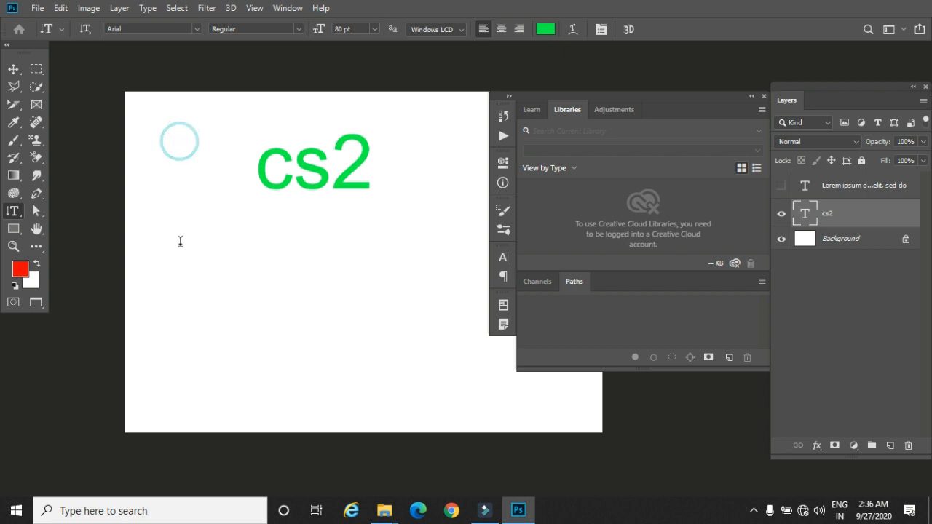
{"action": "left_click", "coordinate": [13, 69]}
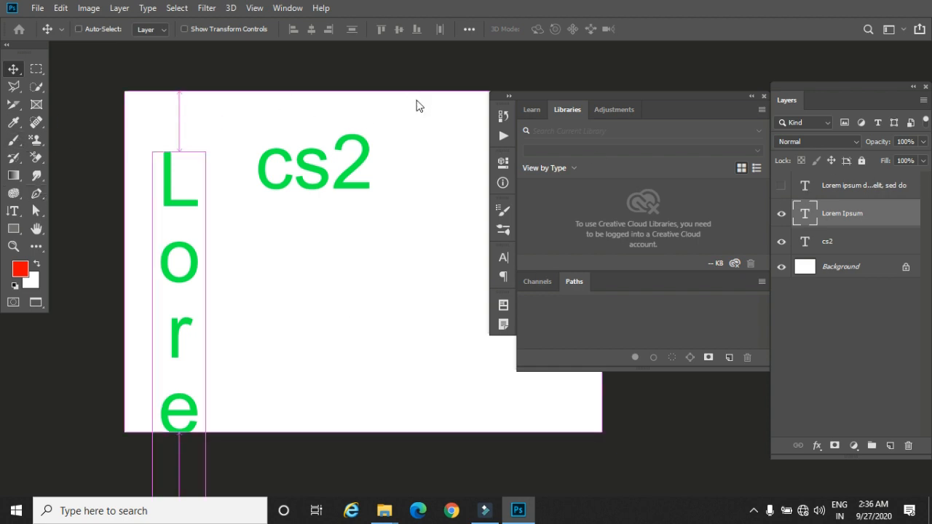
Open image "5" from the photoshop image folder and close the Libraries panel group covering the canvas.
{"action": "key", "text": "ctrl+o"}
{"action": "left_click", "coordinate": [405, 227]}
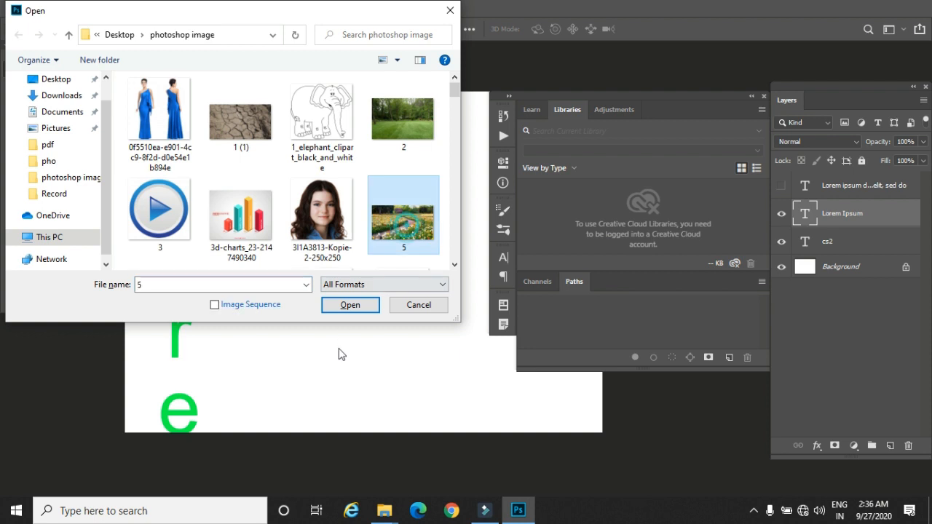
{"action": "left_click", "coordinate": [350, 305]}
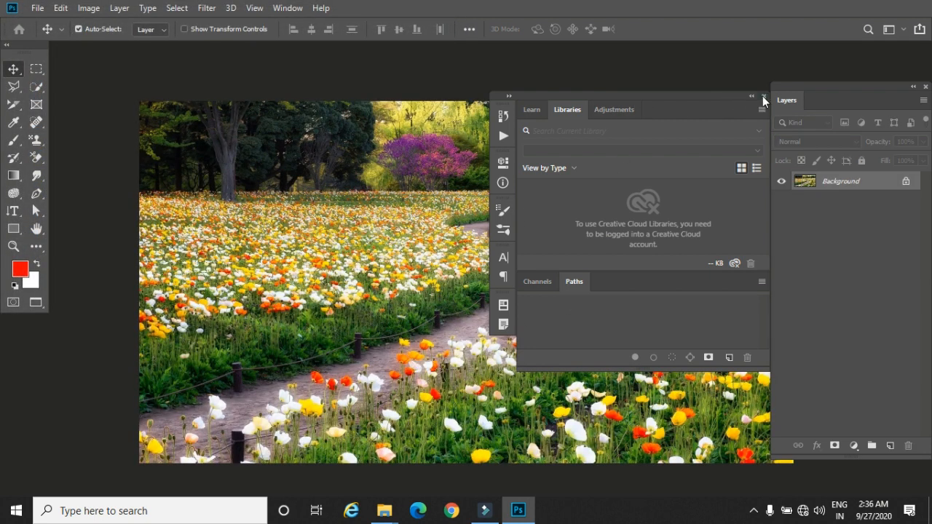
{"action": "left_click", "coordinate": [763, 97]}
Create a "WEB" text selection over the flower field with the Horizontal Type Mask tool and commit it.
{"action": "left_click", "coordinate": [14, 212]}
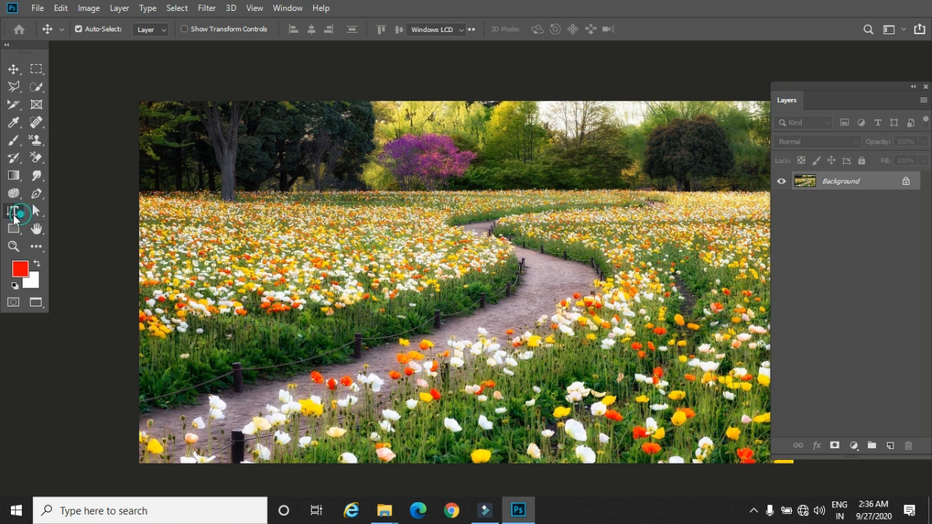
{"action": "left_click", "coordinate": [59, 251]}
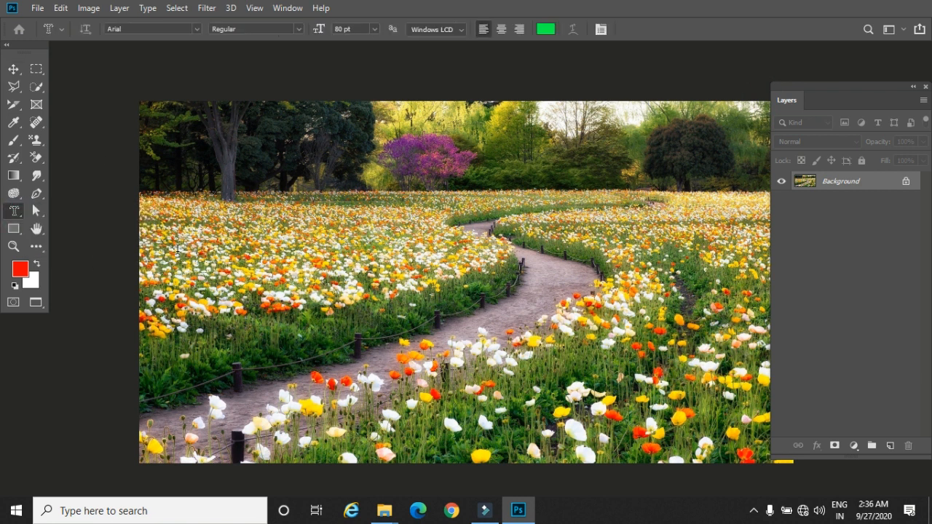
{"action": "left_click", "coordinate": [236, 255]}
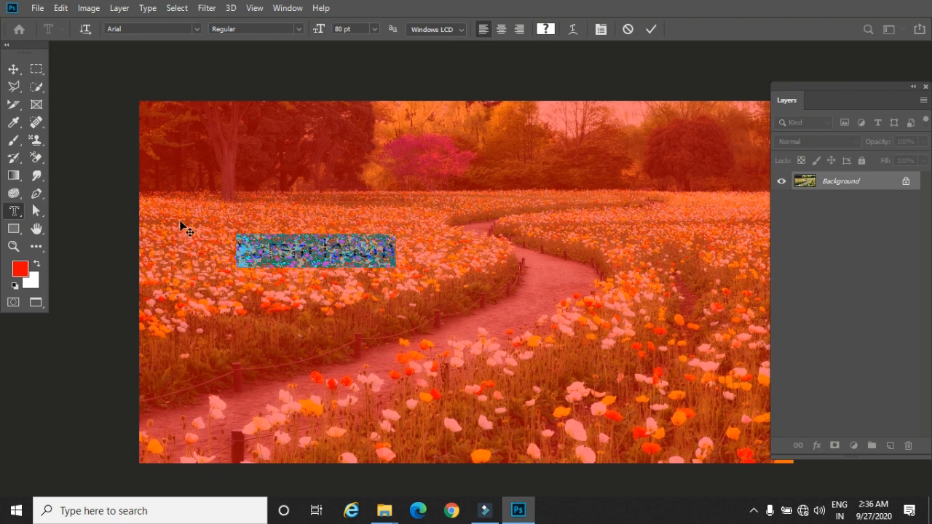
{"action": "key", "text": "BackSpace"}
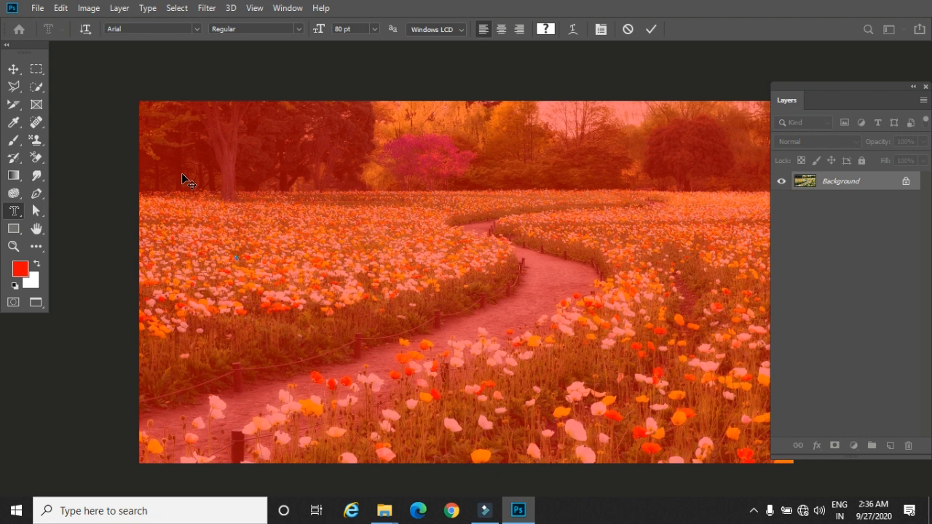
{"action": "type", "text": "WEB"}
{"action": "left_click", "coordinate": [13, 68]}
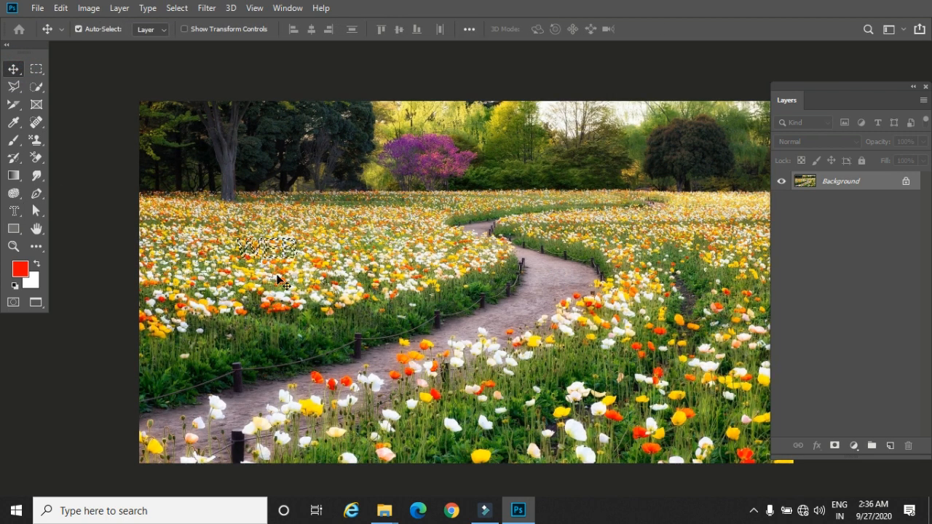
Enlarge the "WEB" selection to about 702% with Transform Selection and copy the selected image area to a new layer.
{"action": "left_click", "coordinate": [177, 8]}
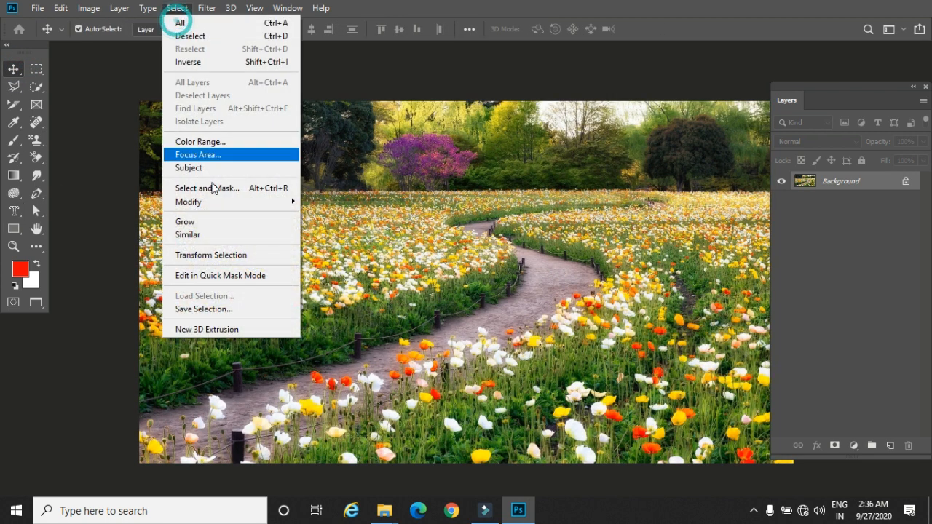
{"action": "left_click", "coordinate": [232, 255]}
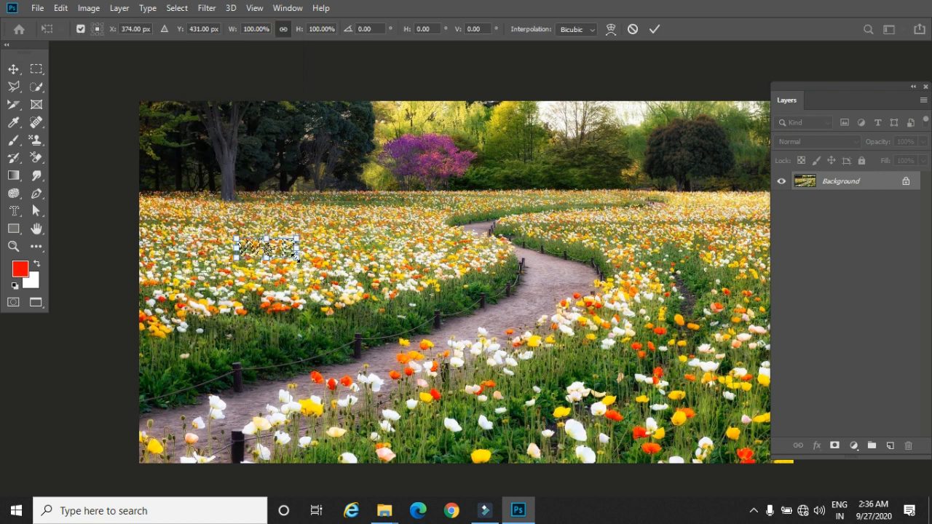
{"action": "left_click_drag", "start_coordinate": [309, 262], "coordinate": [399, 292]}
{"action": "left_click_drag", "start_coordinate": [425, 334], "coordinate": [661, 377]}
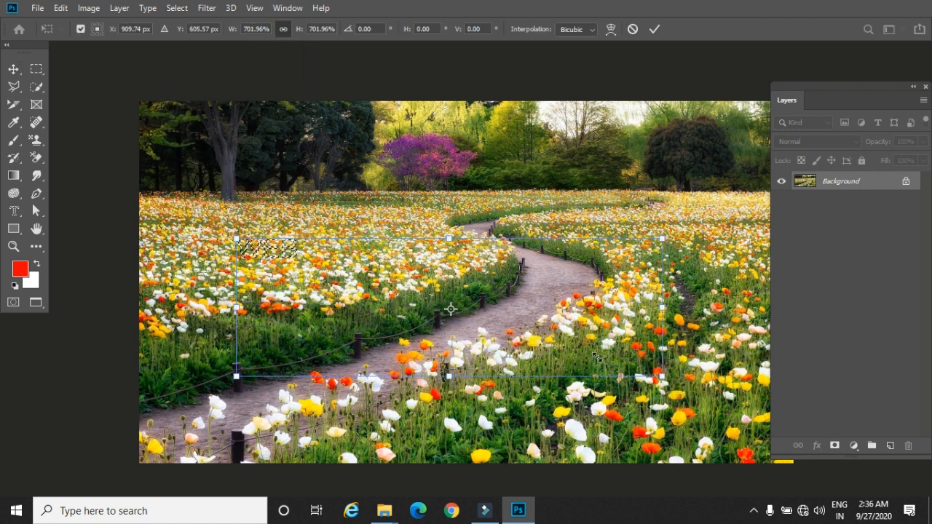
{"action": "key", "text": "Return"}
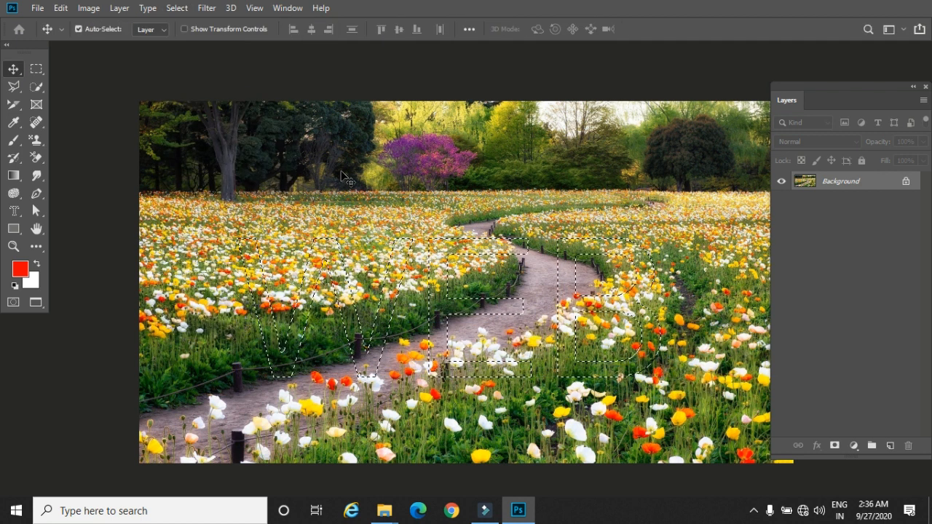
{"action": "key", "text": "ctrl+j"}
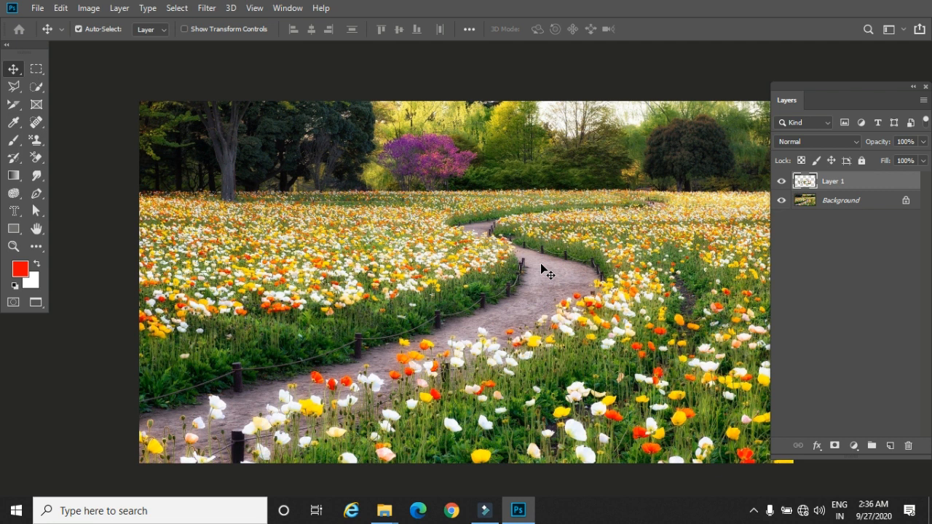
Nudge the copied "WEB" letters up in large increments over the trees above the flower field.
{"action": "key", "text": "shift+Up"}
{"action": "key", "text": "shift+Up"}
{"action": "key", "text": "shift+Up"}
{"action": "key", "text": "shift+Up"}
{"action": "key", "text": "shift+Up"}
{"action": "key", "text": "shift+Up"}
{"action": "key", "text": "shift+Up"}
{"action": "key", "text": "shift+Up"}
{"action": "key", "text": "shift+Up"}
{"action": "key", "text": "shift+Up"}
{"action": "key", "text": "shift+Up"}
{"action": "key", "text": "shift+Up"}
{"action": "key", "text": "shift+Up"}
{"action": "key", "text": "shift+Up"}
{"action": "key", "text": "shift+Up"}
{"action": "key", "text": "shift+Up"}
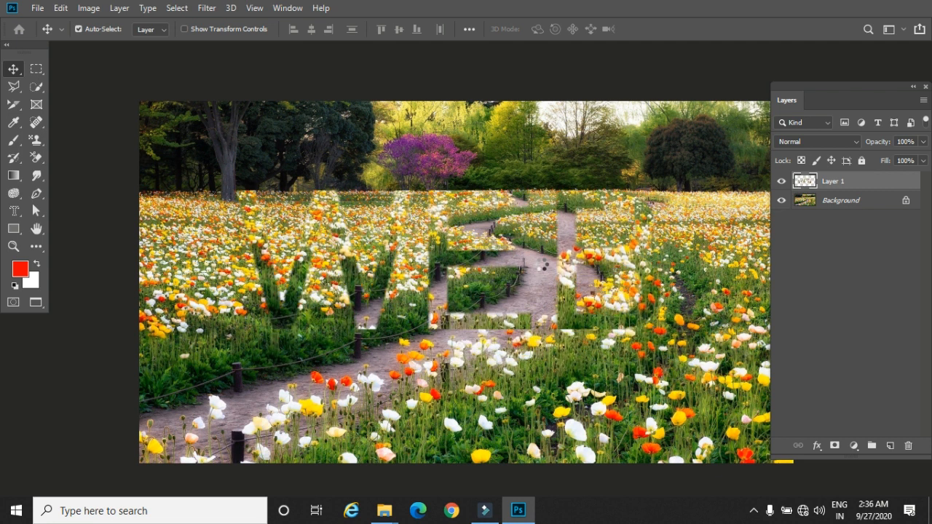
{"action": "key", "text": "shift+Up"}
{"action": "key", "text": "shift+Up"}
{"action": "key", "text": "shift+Up"}
{"action": "key", "text": "shift+Up"}
{"action": "key", "text": "shift+Up"}
{"action": "key", "text": "shift+Up"}
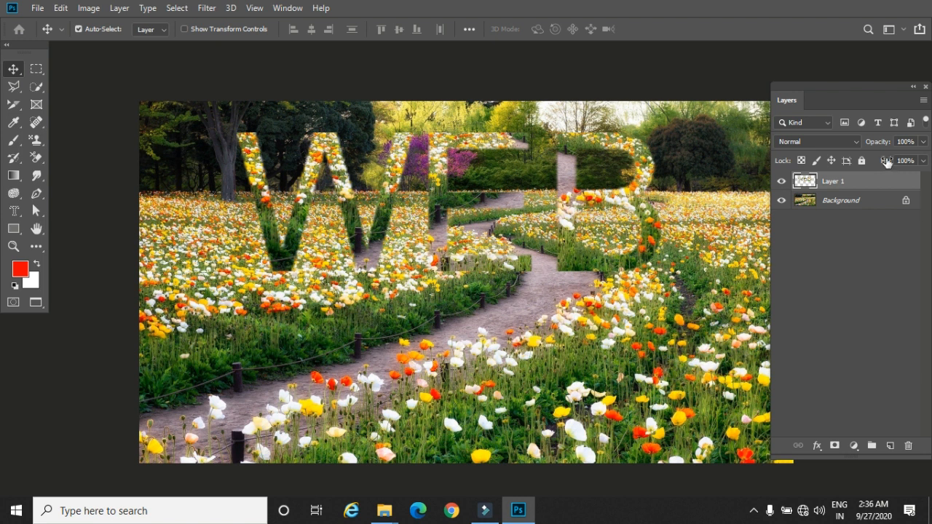
Toggle the flower photo's Background visibility to examine the cut-out letters, shifting them down slightly in between.
{"action": "left_click", "coordinate": [781, 200]}
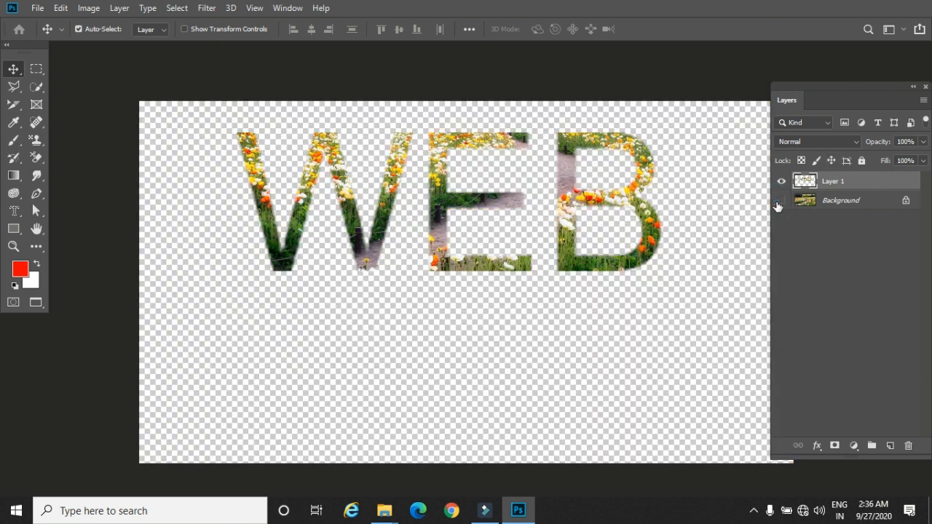
{"action": "left_click_drag", "start_coordinate": [347, 206], "coordinate": [344, 254]}
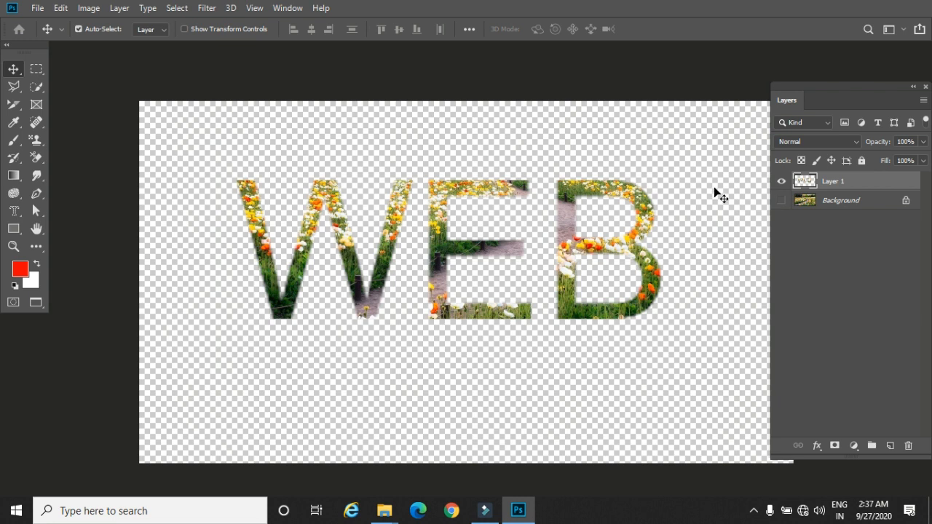
{"action": "left_click", "coordinate": [782, 201]}
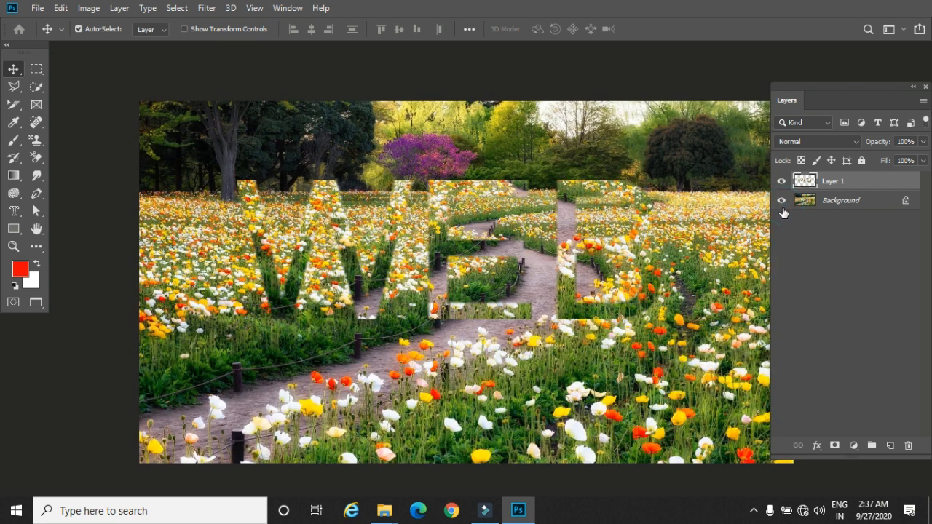
{"action": "left_click", "coordinate": [781, 205]}
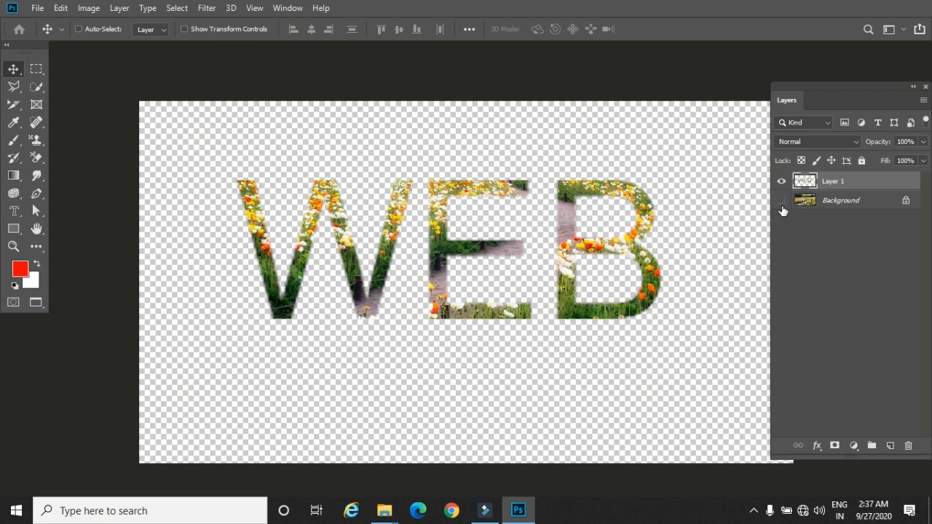
{"action": "left_click", "coordinate": [782, 208]}
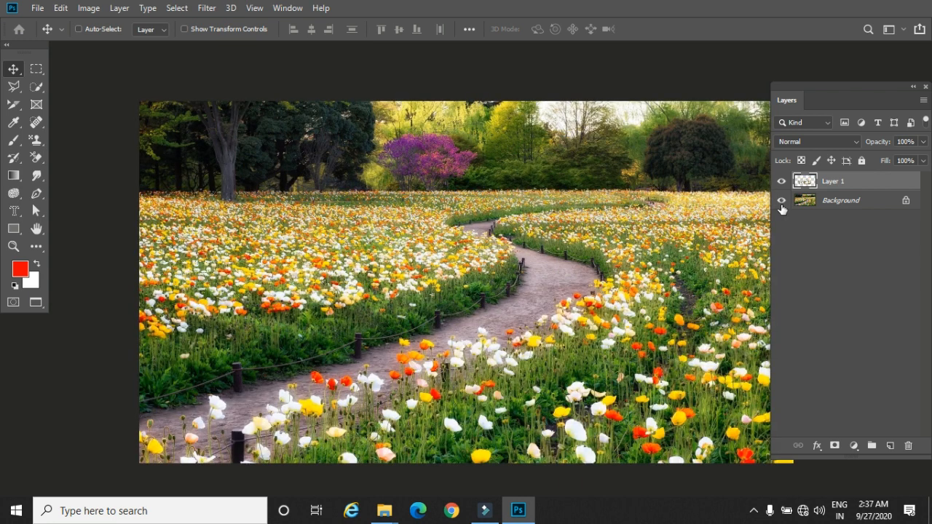
Apply Drop Shadow and Bevel & Emboss to the "WEB" letter layer and move the letters up over the flower field.
{"action": "left_click", "coordinate": [817, 445]}
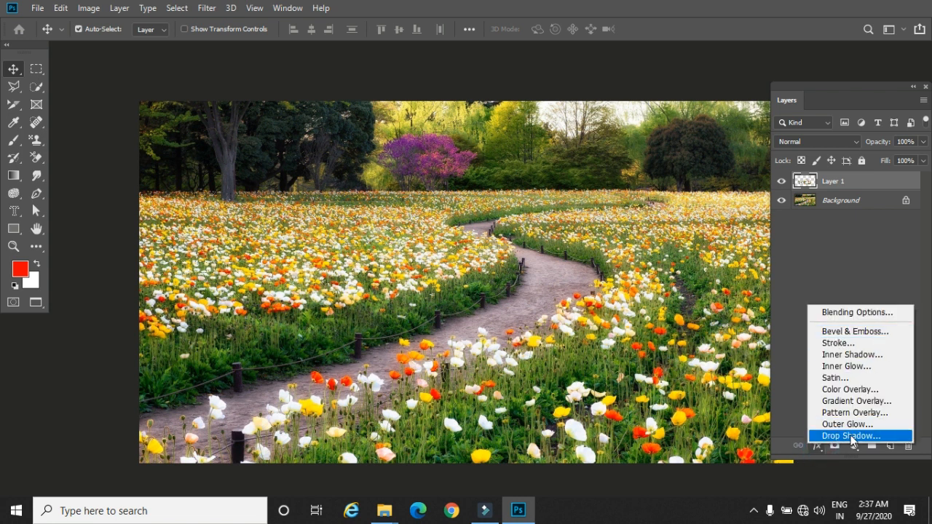
{"action": "left_click", "coordinate": [852, 435]}
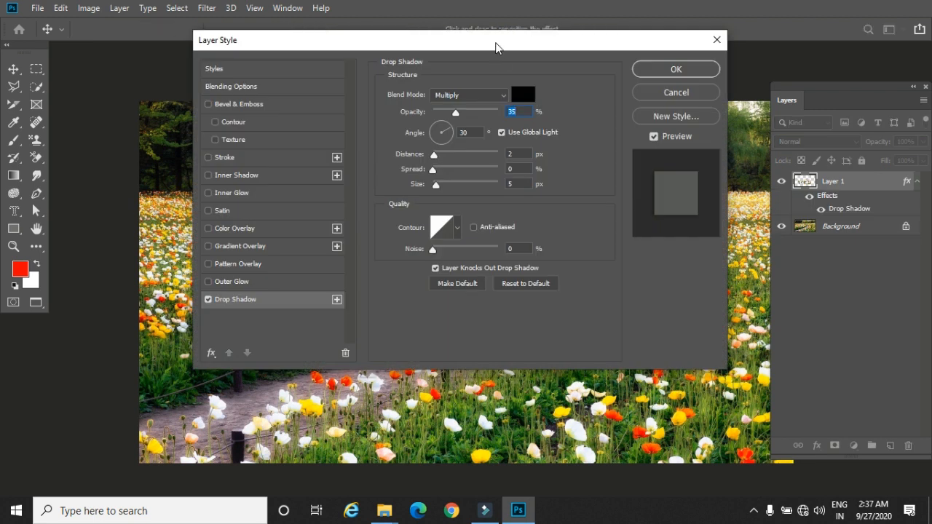
{"action": "left_click_drag", "start_coordinate": [495, 48], "coordinate": [643, 260]}
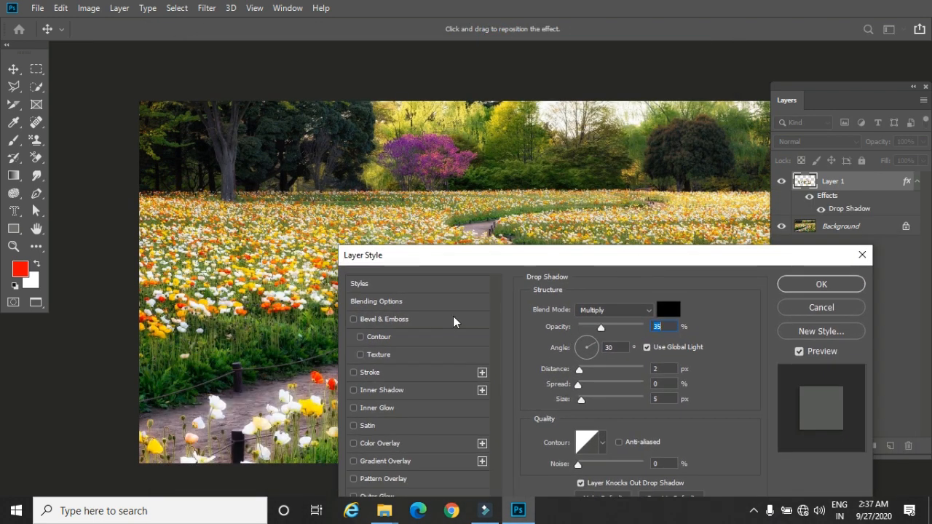
{"action": "left_click", "coordinate": [393, 321]}
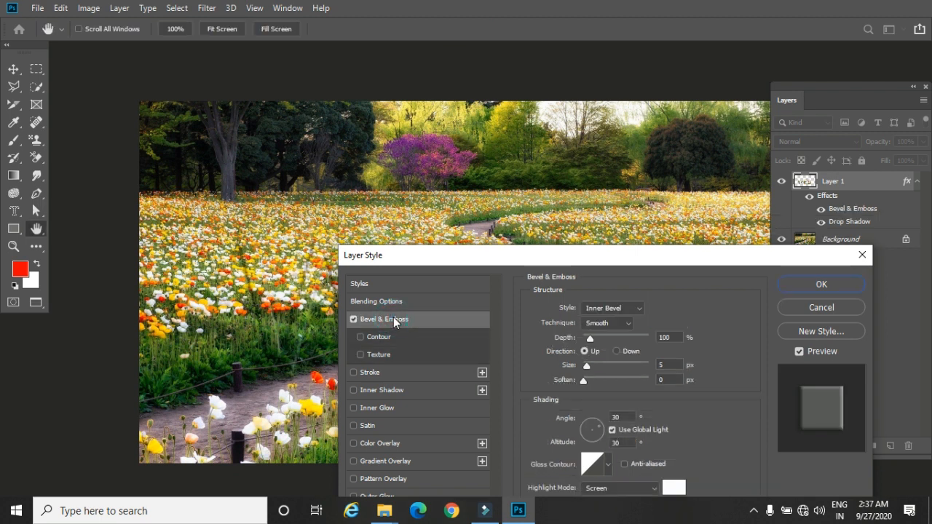
{"action": "left_click", "coordinate": [799, 284]}
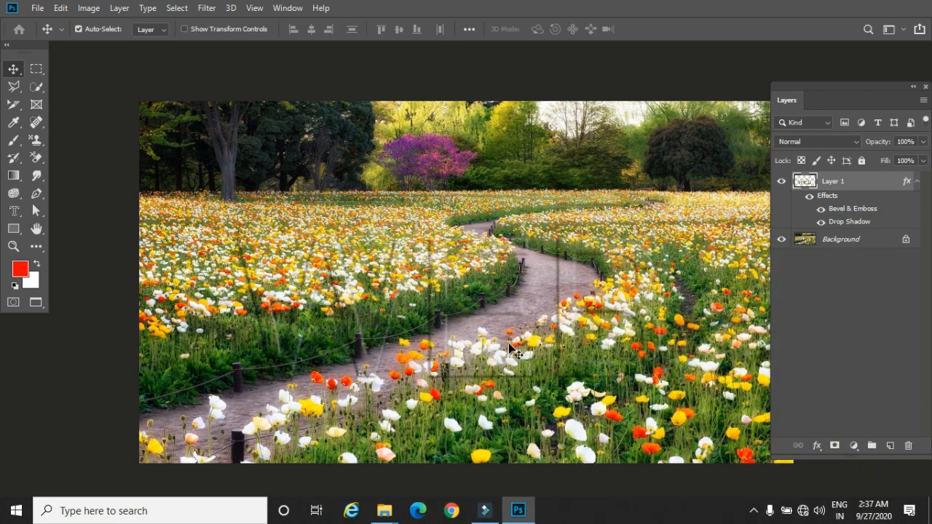
{"action": "left_click_drag", "start_coordinate": [430, 297], "coordinate": [434, 235]}
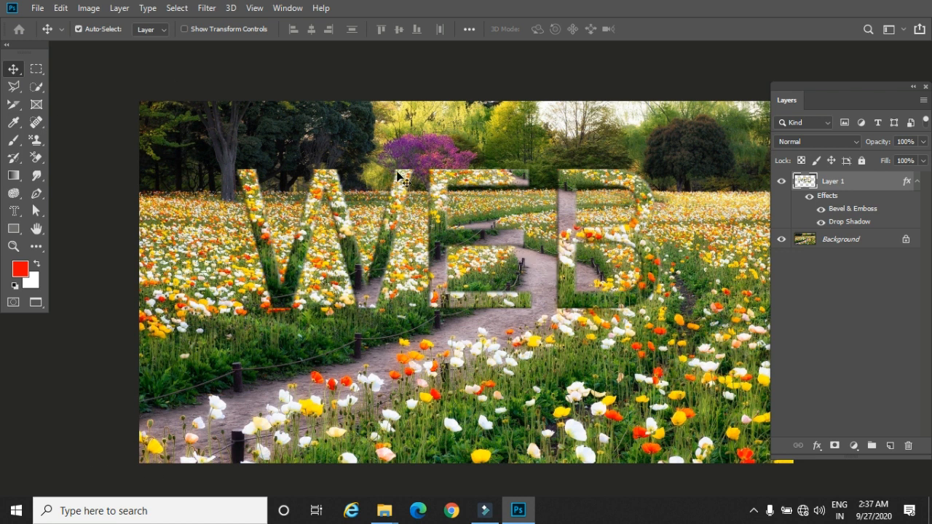
Return to the Untitled-1 document, hide the vertical Lorem Ipsum layer and move "cs2" to near the canvas centre.
{"action": "left_click_drag", "start_coordinate": [13, 210], "coordinate": [42, 255]}
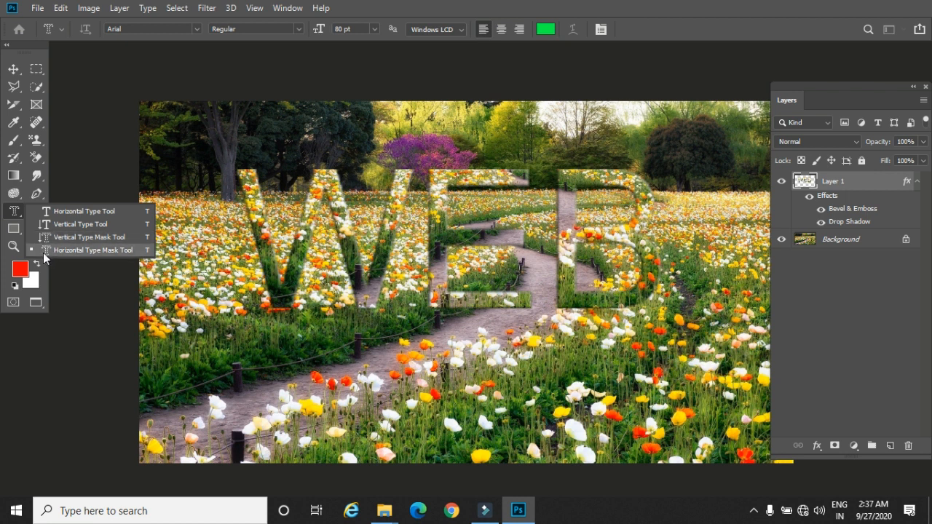
{"action": "left_click", "coordinate": [14, 69]}
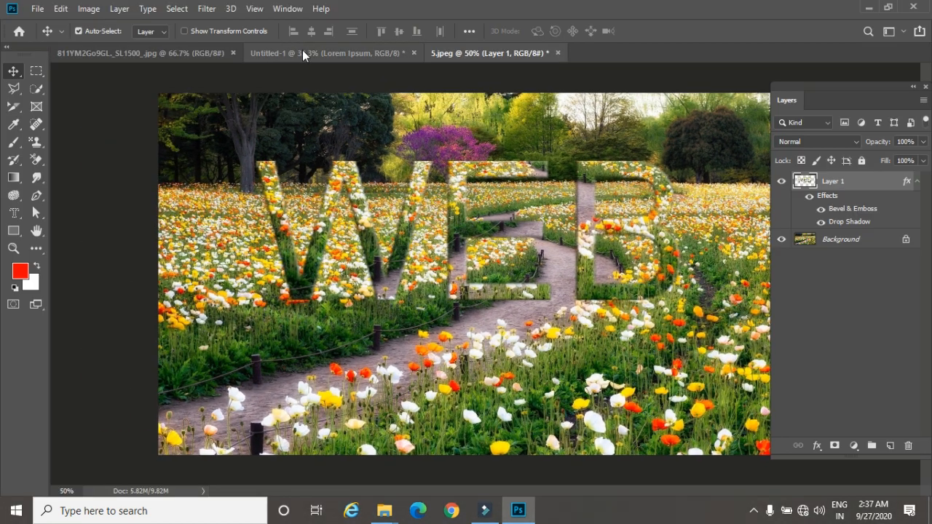
{"action": "left_click", "coordinate": [302, 50]}
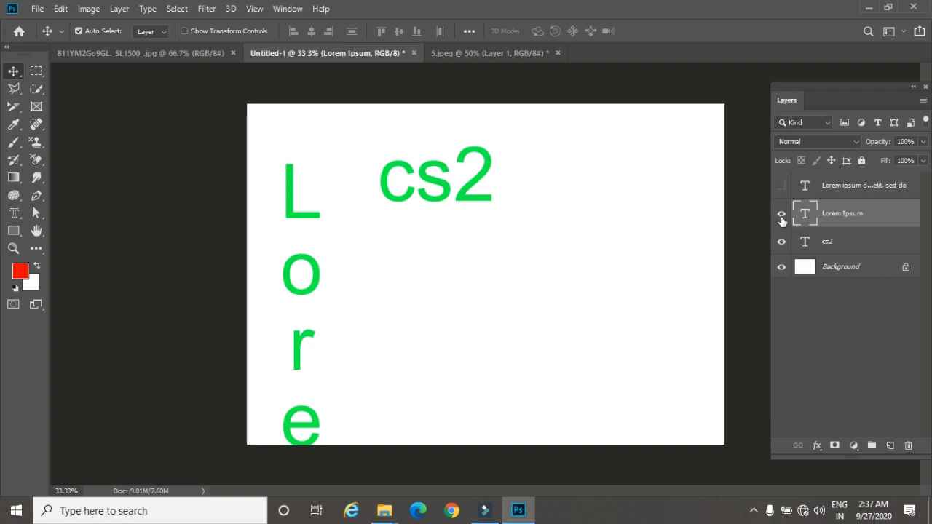
{"action": "left_click", "coordinate": [781, 214]}
{"action": "left_click_drag", "start_coordinate": [443, 193], "coordinate": [473, 270]}
Copy the entire Background image from 5.jpeg and paste it above the "cs2" layer in Untitled-1.
{"action": "left_click", "coordinate": [451, 50]}
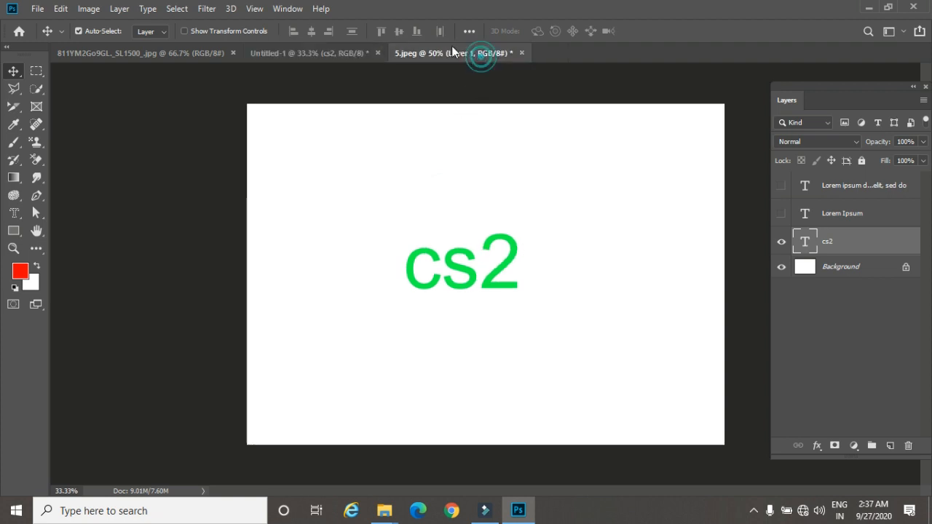
{"action": "left_click", "coordinate": [884, 239]}
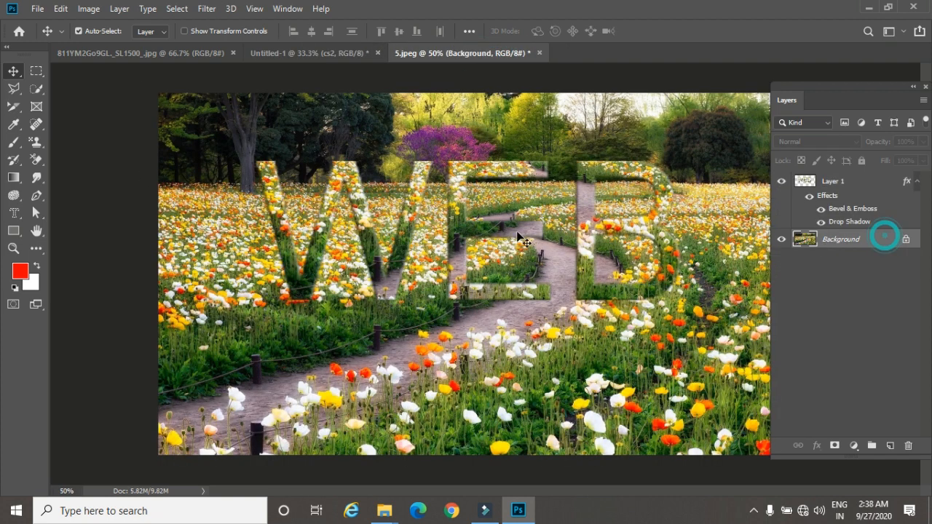
{"action": "key", "text": "ctrl+a"}
{"action": "left_click", "coordinate": [321, 50]}
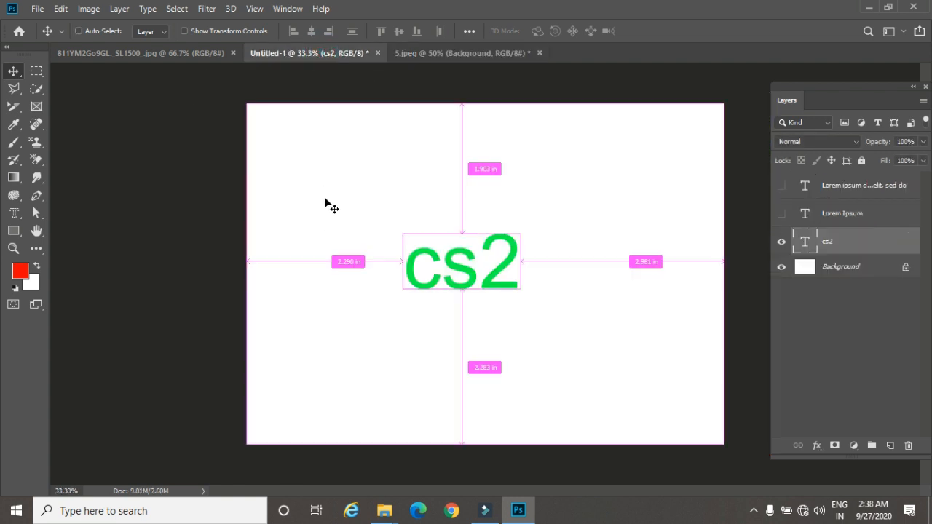
{"action": "key", "text": "ctrl+v"}
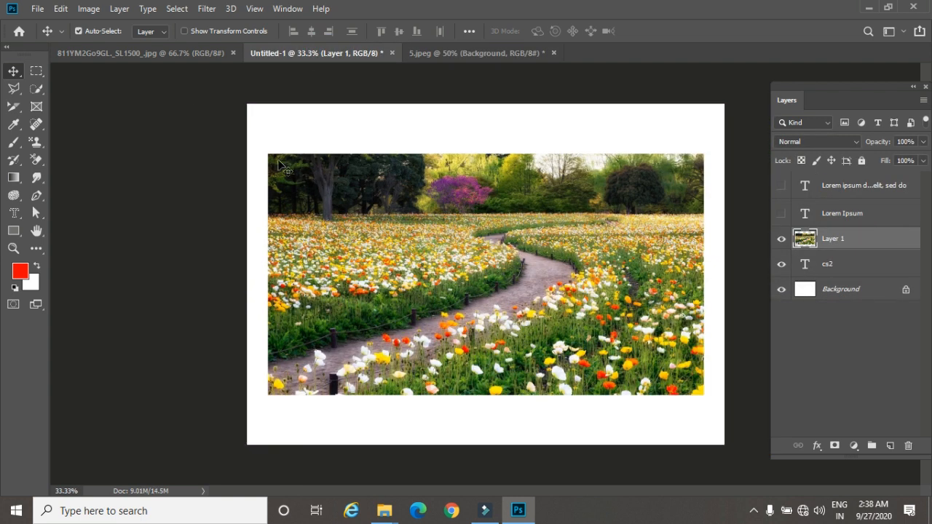
Scale the pasted flower photo down around its centre to slightly under half size and move it up over the upper part of "cs2".
{"action": "key", "text": "ctrl+t"}
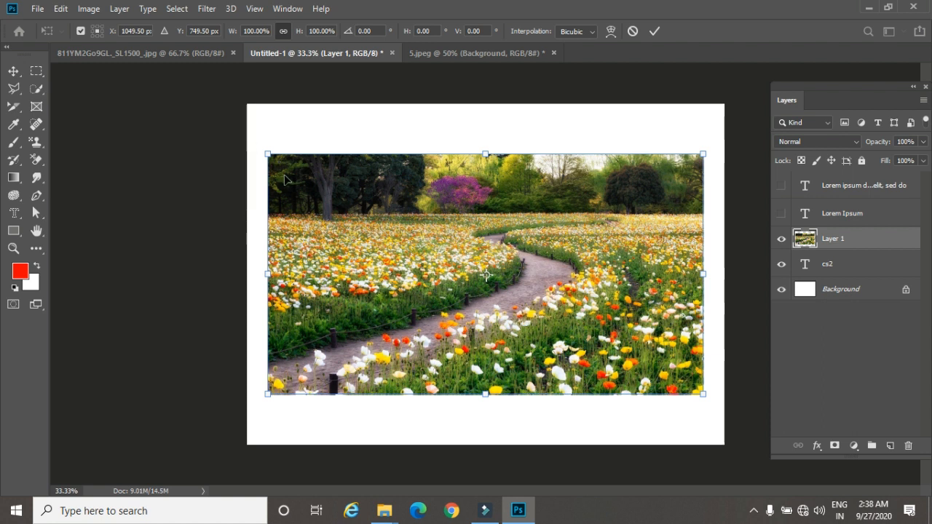
{"action": "left_click_drag", "start_coordinate": [267, 153], "coordinate": [359, 214]}
{"action": "key", "text": "Return"}
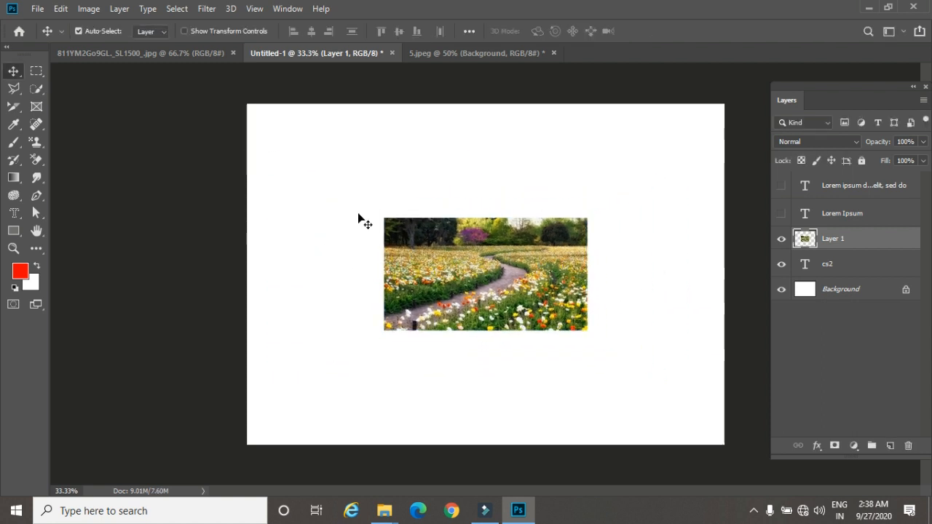
{"action": "left_click_drag", "start_coordinate": [430, 262], "coordinate": [414, 197]}
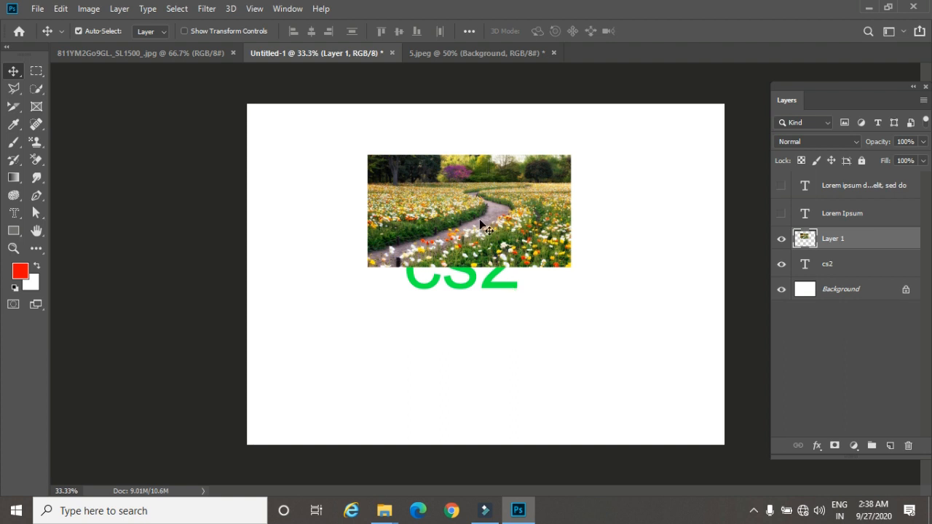
Clip the flower photo layer to the "cs2" text layer with a clipping mask and hide both layers.
{"action": "left_click_drag", "start_coordinate": [859, 251], "coordinate": [859, 245]}
{"action": "left_click", "coordinate": [859, 245], "text": "alt"}
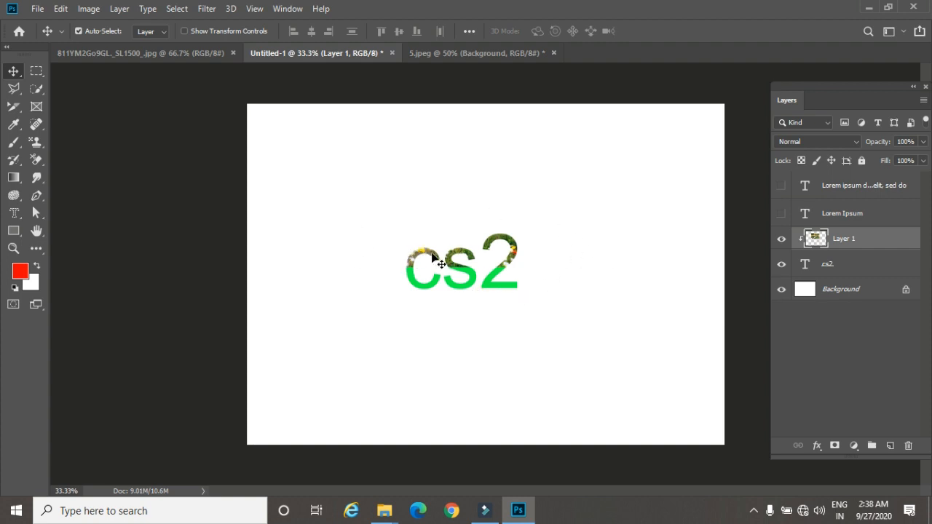
{"action": "left_click", "coordinate": [782, 239]}
{"action": "left_click", "coordinate": [781, 263]}
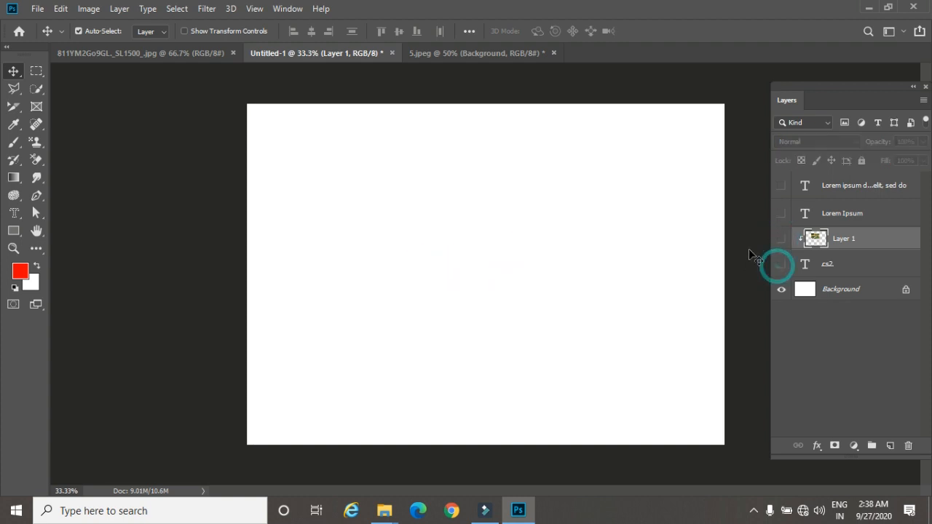
Draw a large, slightly wide ellipse with the Ellipse Tool in Path mode, left of the canvas centre.
{"action": "left_click", "coordinate": [14, 231]}
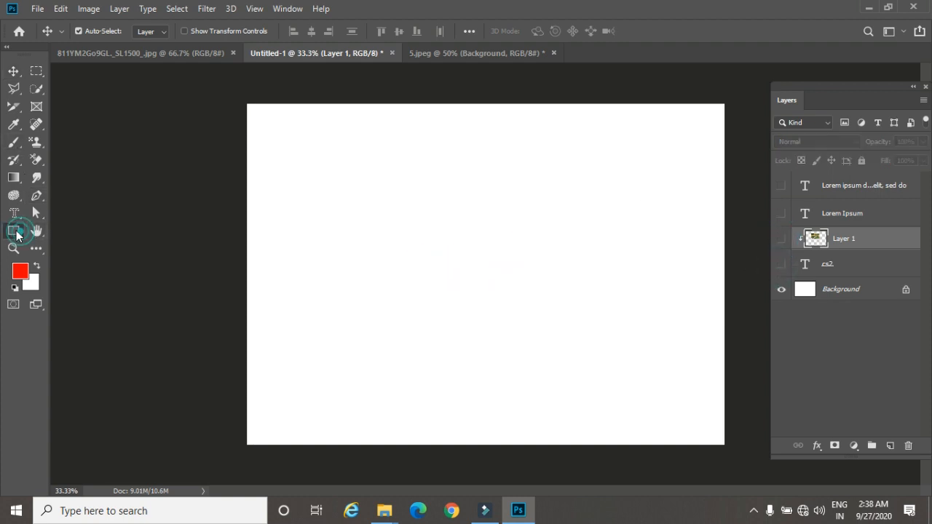
{"action": "right_click", "coordinate": [14, 232]}
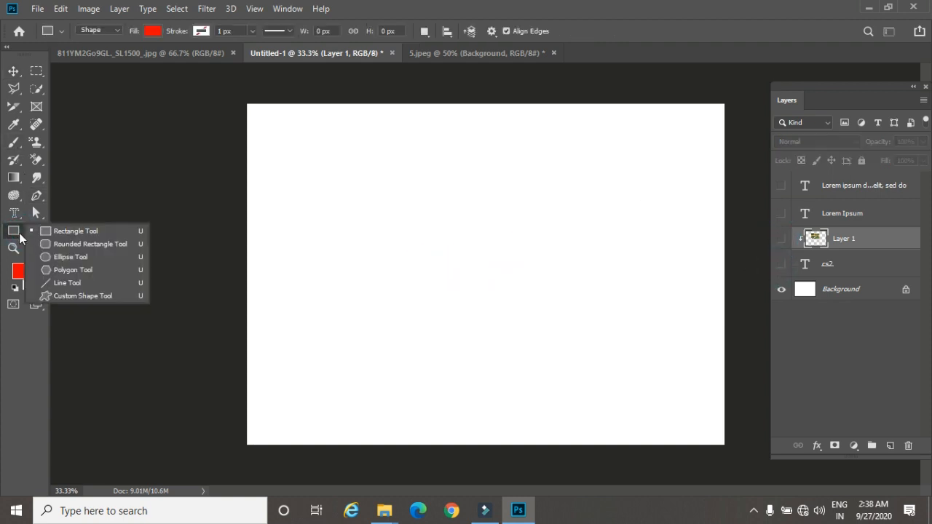
{"action": "left_click", "coordinate": [52, 259]}
{"action": "left_click", "coordinate": [107, 29]}
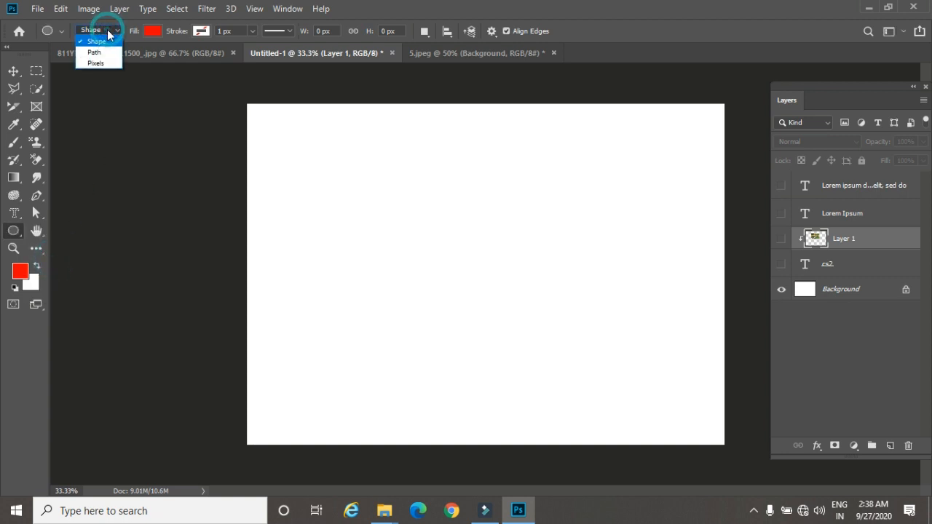
{"action": "left_click", "coordinate": [95, 53]}
{"action": "left_click_drag", "start_coordinate": [342, 175], "coordinate": [536, 347]}
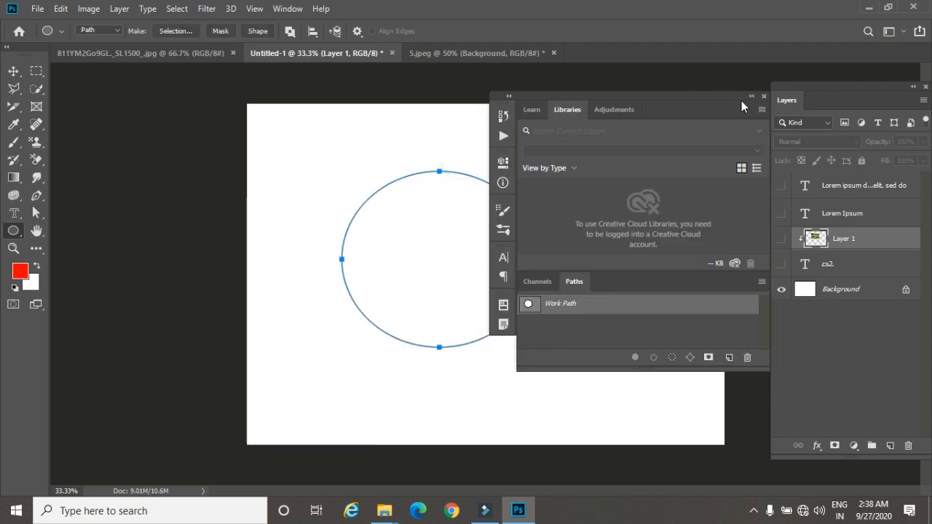
{"action": "left_click", "coordinate": [763, 98]}
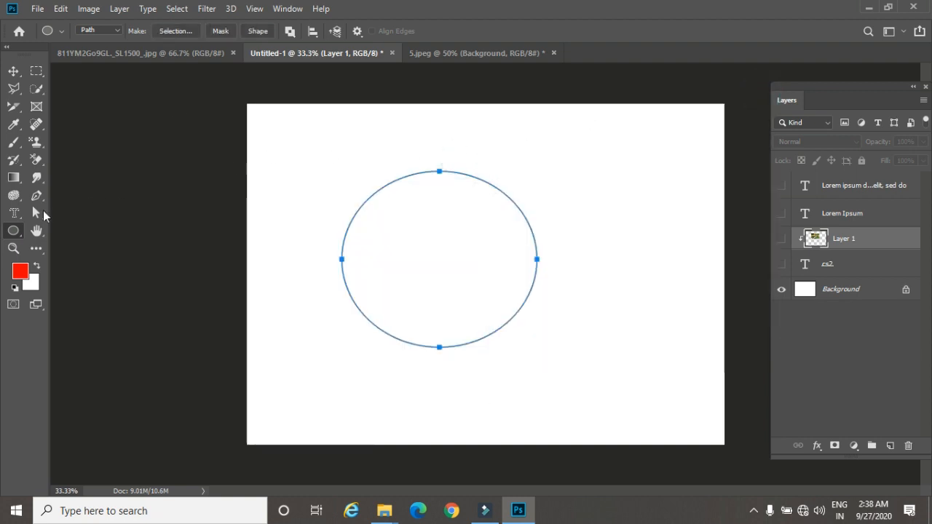
Place horizontal placeholder text along the ellipse path from its left side, set it to 18 pt and commit it.
{"action": "left_click", "coordinate": [16, 215]}
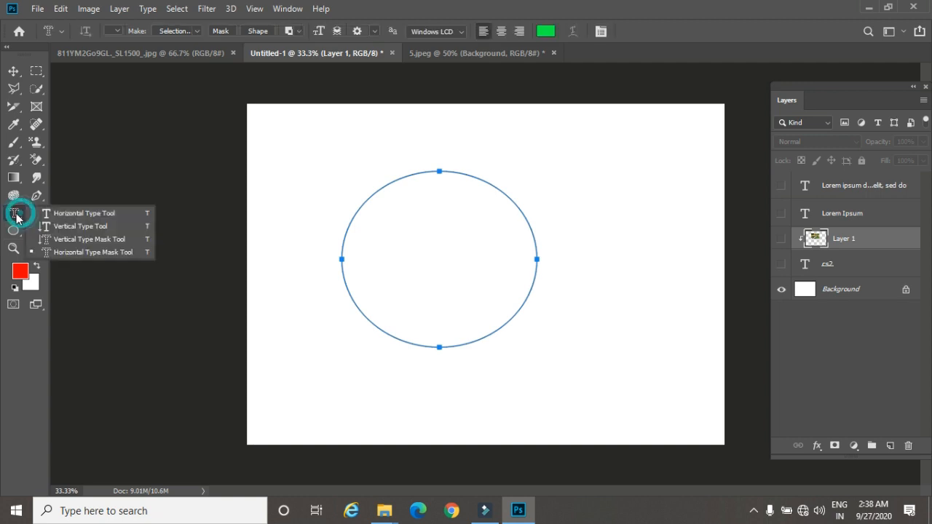
{"action": "left_click", "coordinate": [73, 213]}
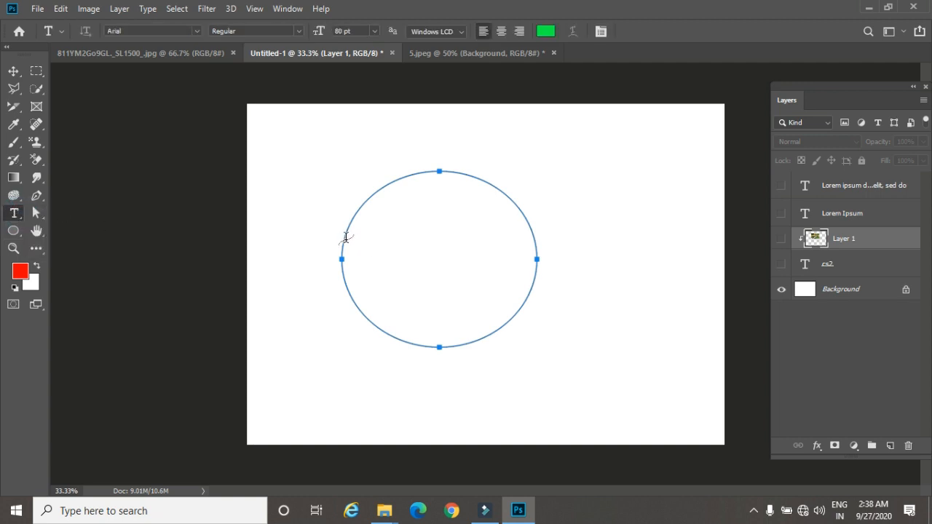
{"action": "left_click", "coordinate": [344, 239]}
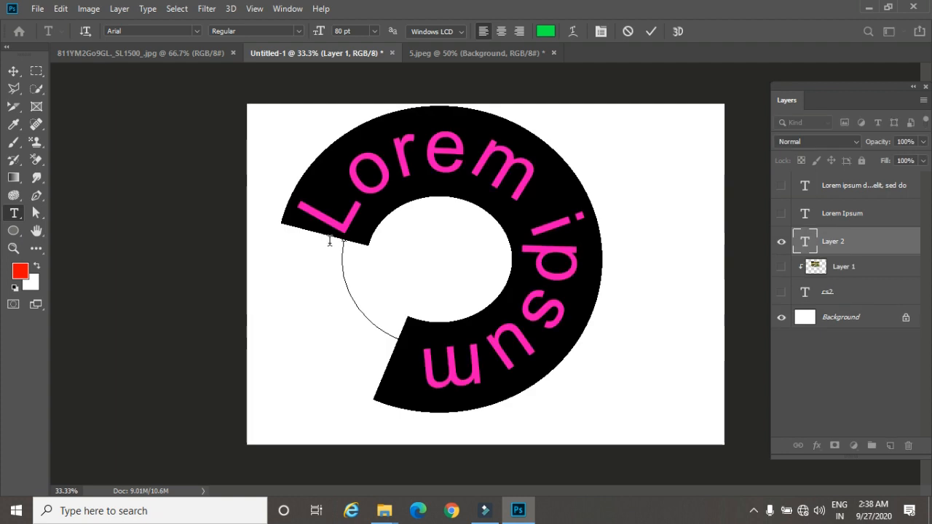
{"action": "left_click", "coordinate": [375, 30]}
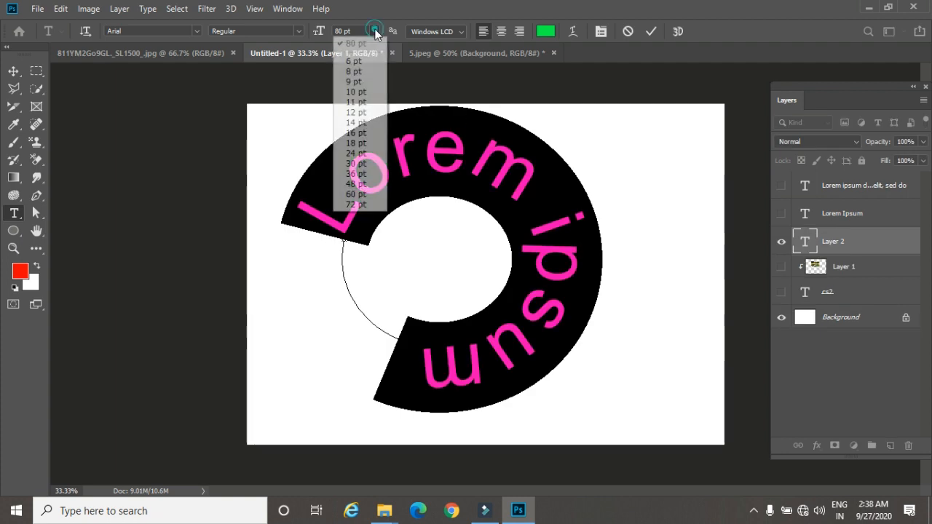
{"action": "left_click", "coordinate": [352, 143]}
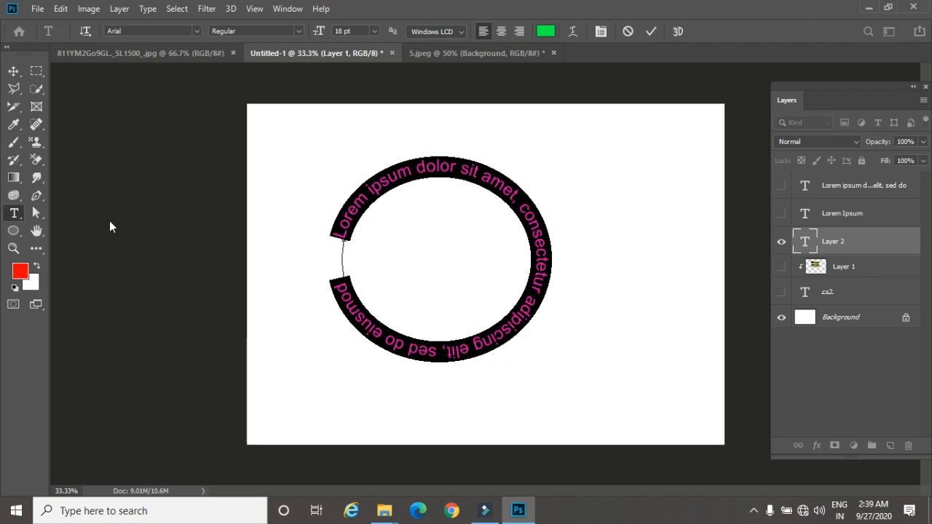
{"action": "left_click", "coordinate": [14, 73]}
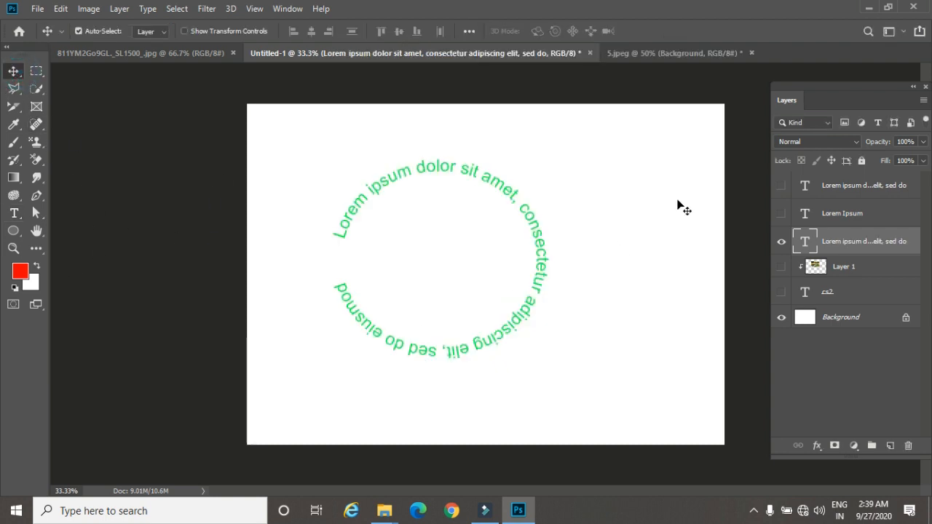